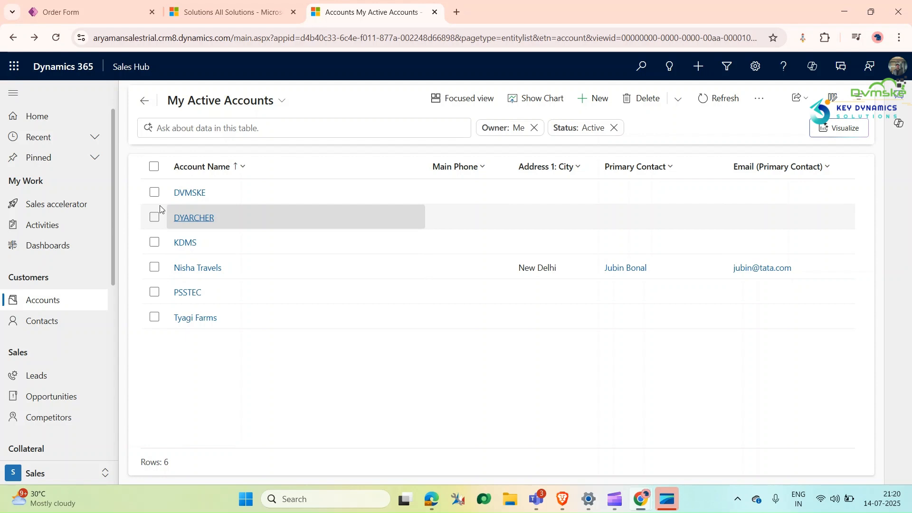
Step: Create a new account record named Chaudhary and sons Dairy
left_click(66, 300)
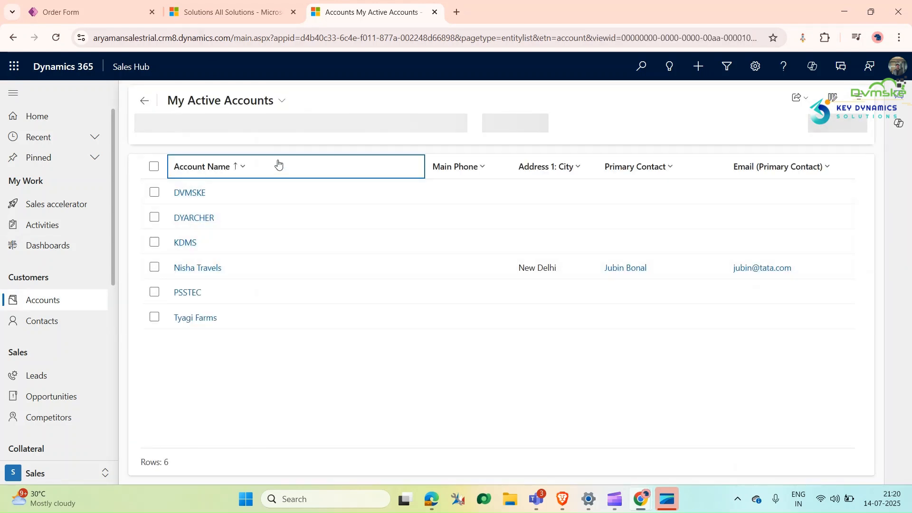
left_click(595, 108)
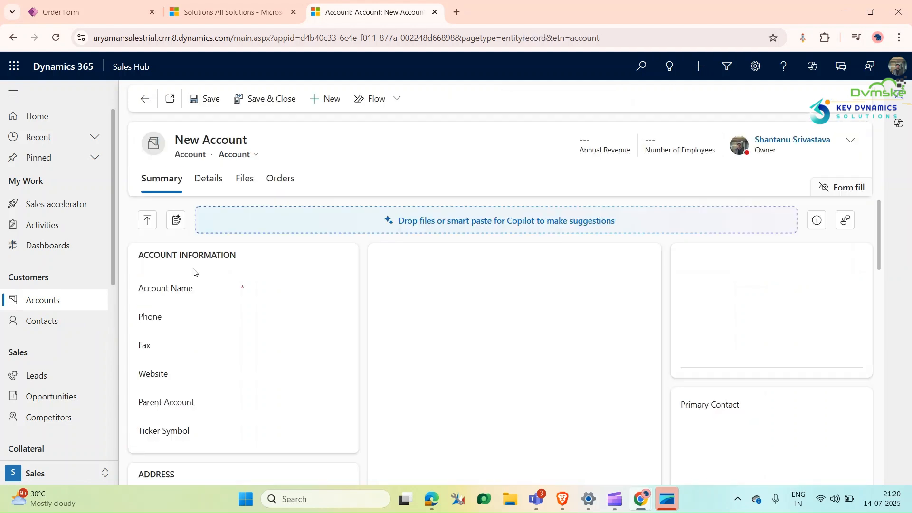
left_click(283, 294)
left_click(324, 357)
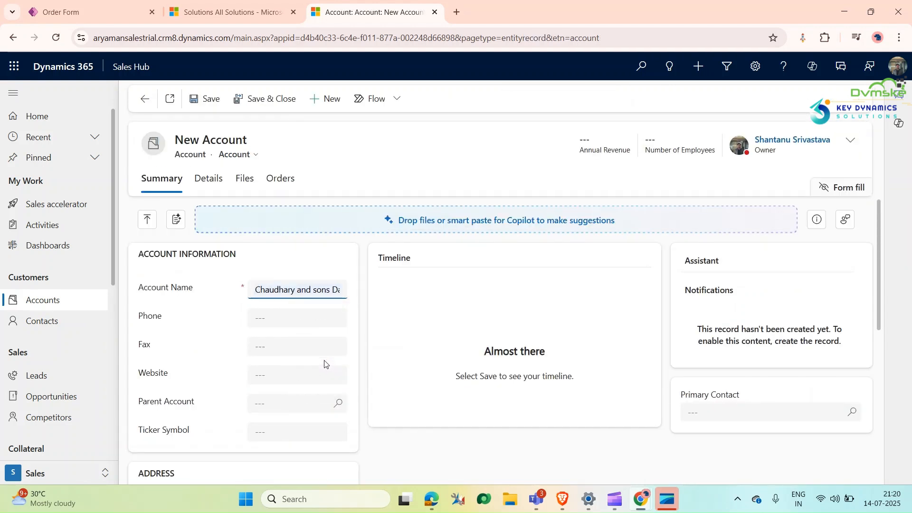
Step: Fill in the new account's address with a saved Muzaffarnagar address and save the record
scroll(317, 356, "down", 6)
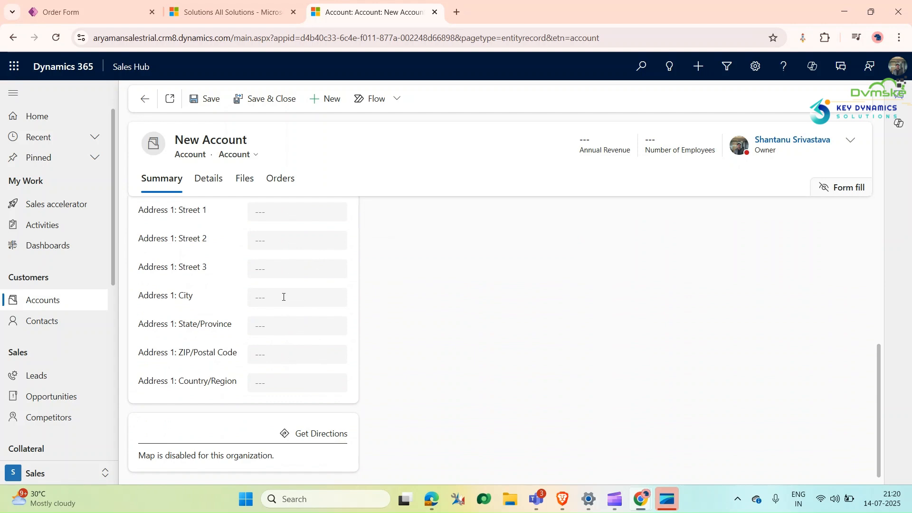
left_click(283, 297)
left_click(319, 317)
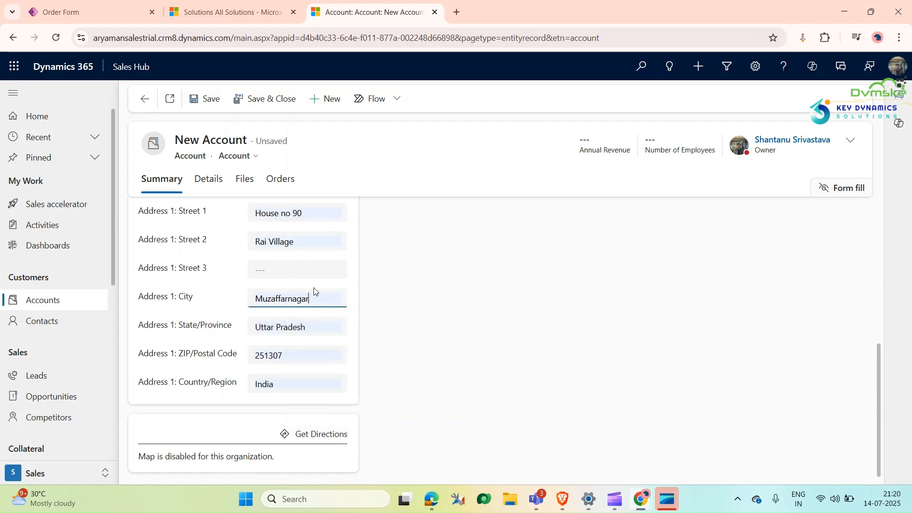
scroll(314, 290, "up", 4)
left_click(200, 99)
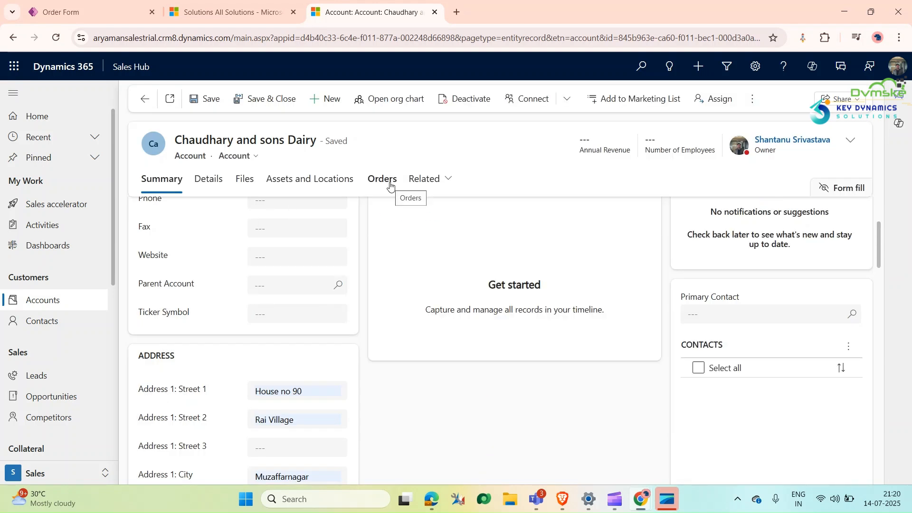
Step: Start a new order from the account's orders, examine its Bill To City and Ship To City, and close it without saving
scroll(321, 358, "down", 4)
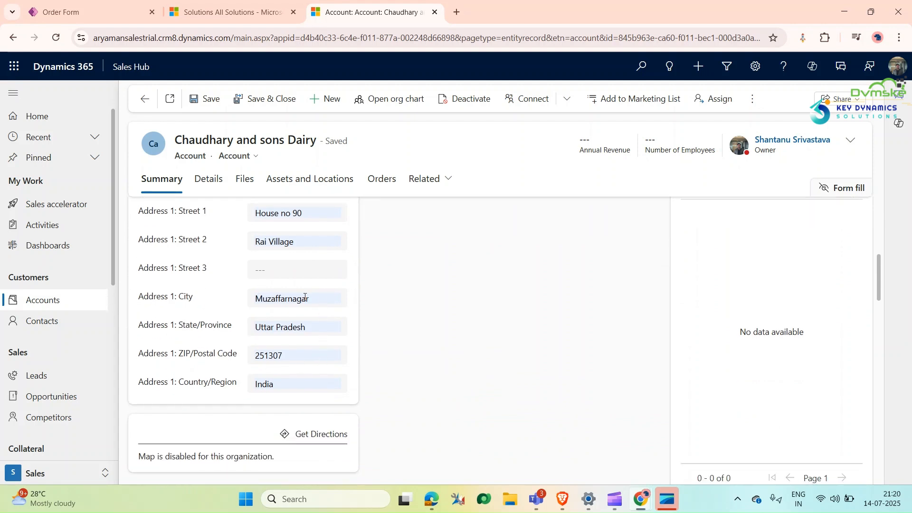
left_click(380, 179)
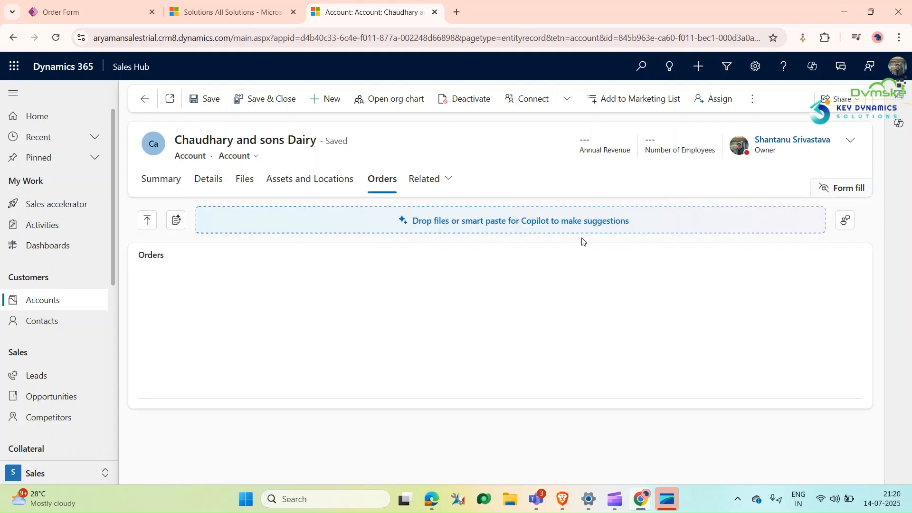
left_click(691, 291)
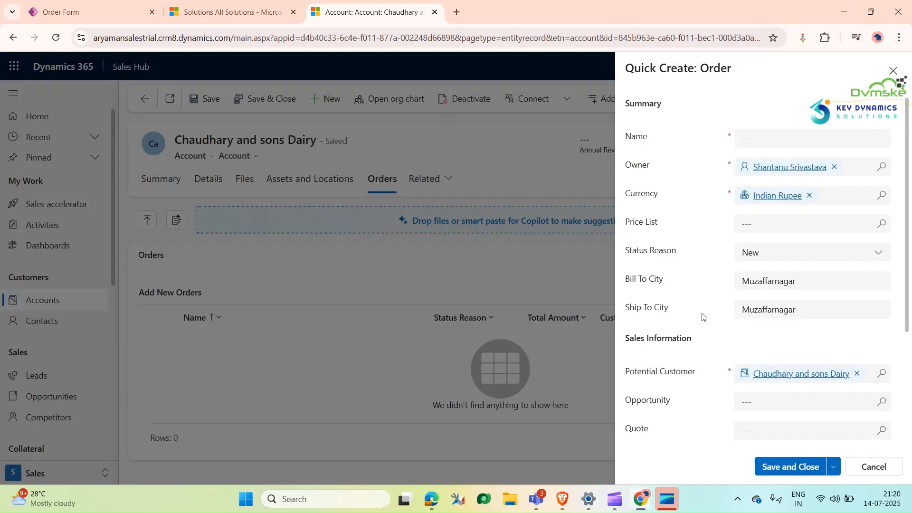
left_click_drag(819, 282, 712, 319)
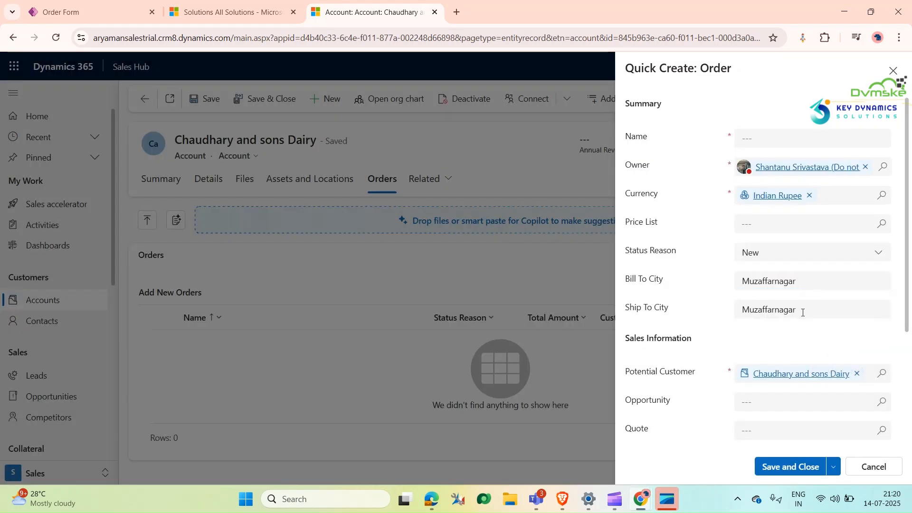
left_click_drag(802, 312, 739, 310)
left_click(894, 71)
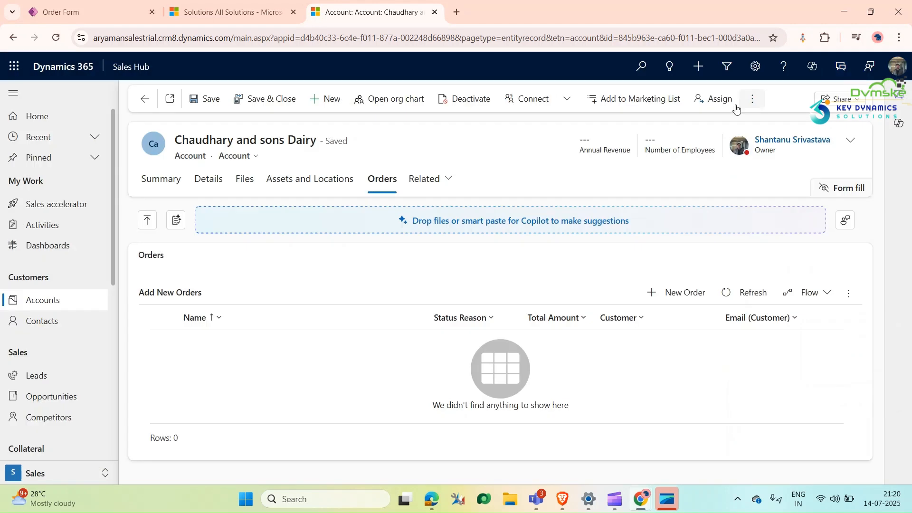
Step: Check the Address 1: City value in the account's summary
left_click(147, 180)
scroll(257, 380, "down", 5)
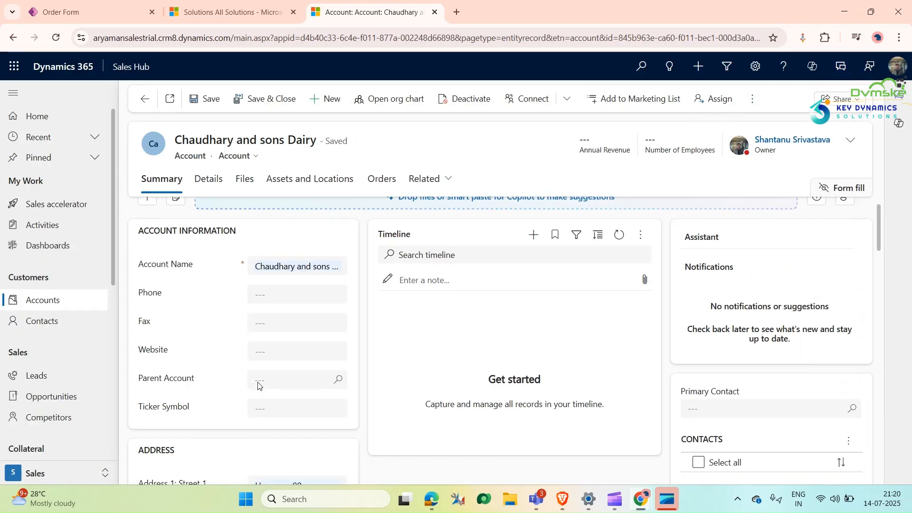
left_click(321, 366)
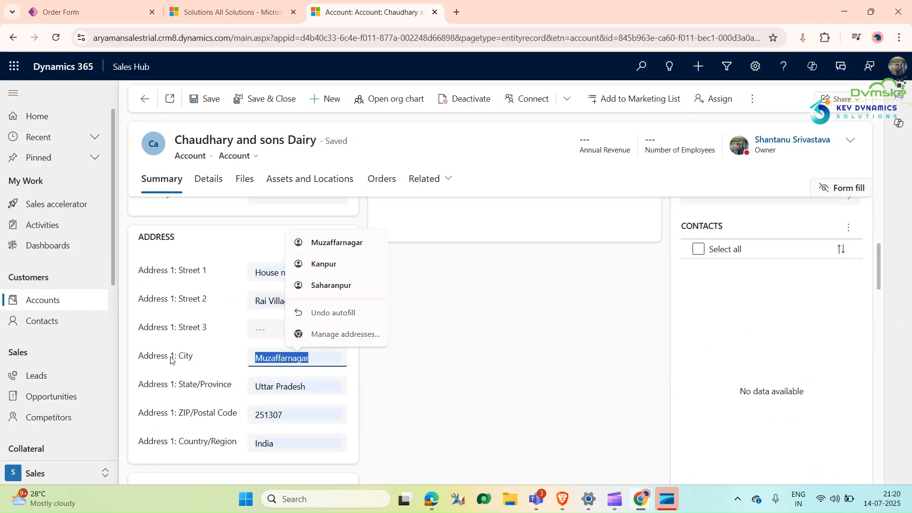
left_click(236, 344)
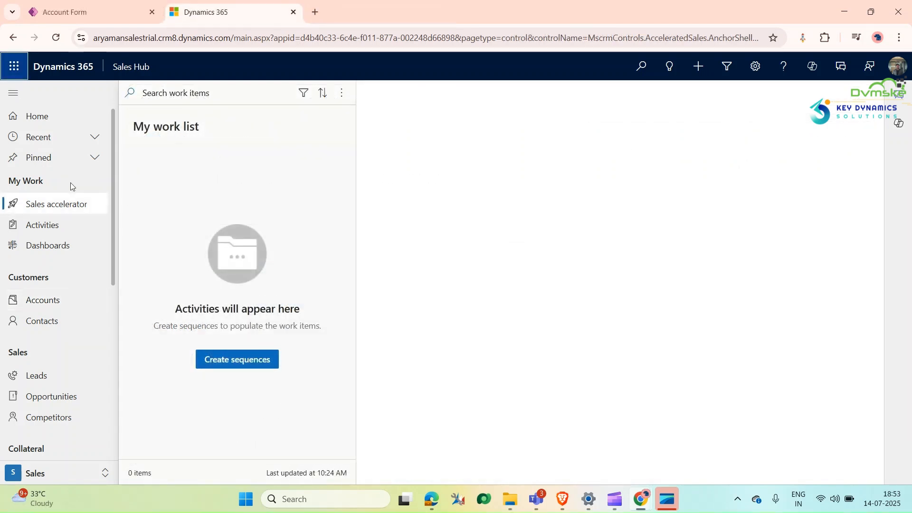
Step: Open the Nisha Travels account and look over its existing form sections and address
left_click(63, 304)
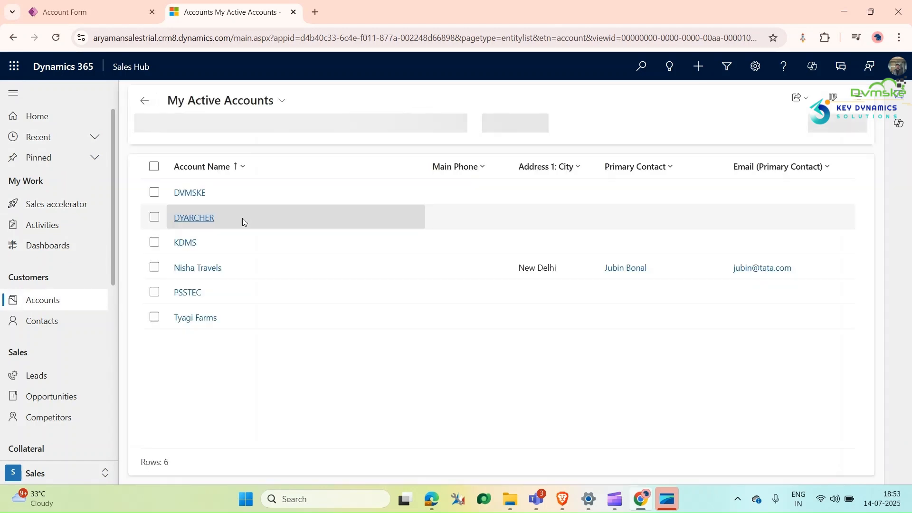
left_click(185, 274)
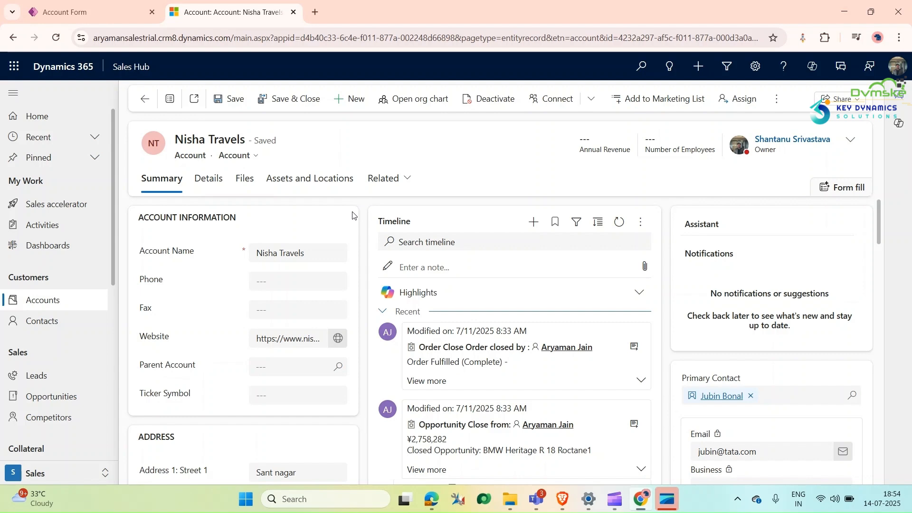
scroll(340, 311, "down", 3)
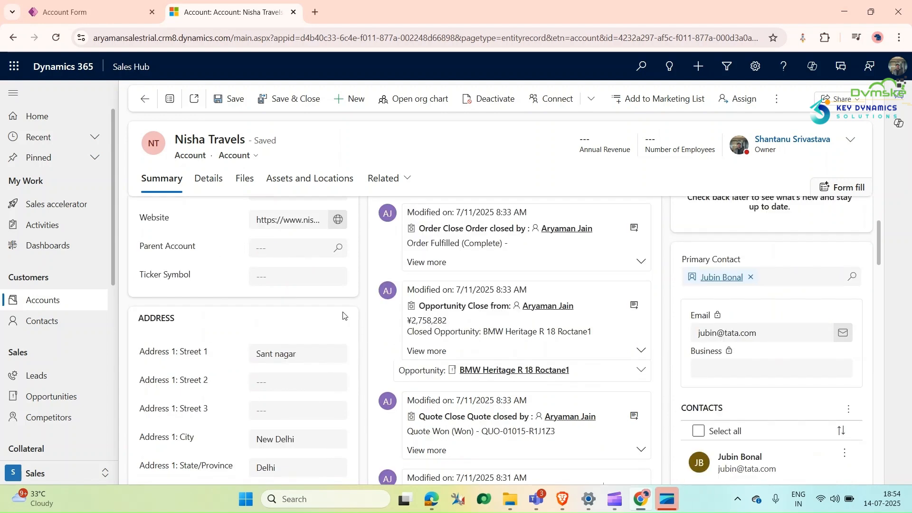
scroll(345, 316, "up", 3)
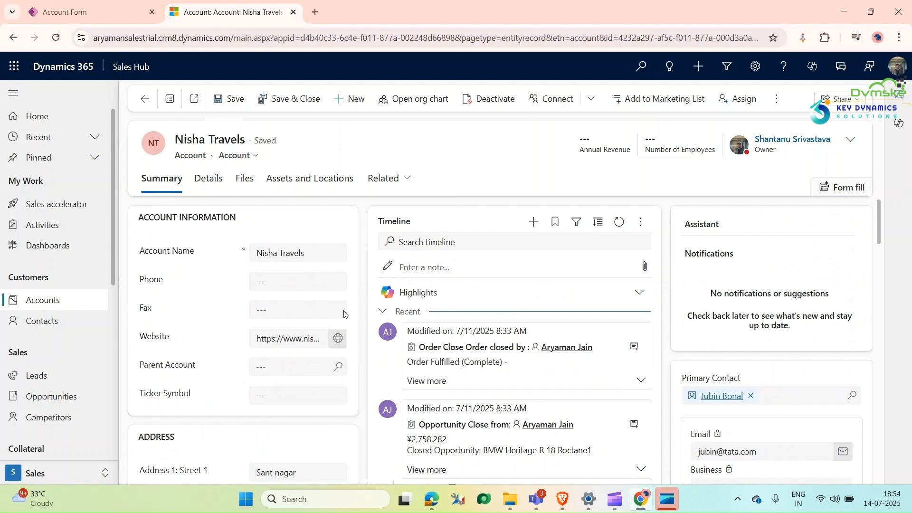
Step: Switch to the Account form in Power Apps and add a 1-column tab to it
key("ctrl+Tab")
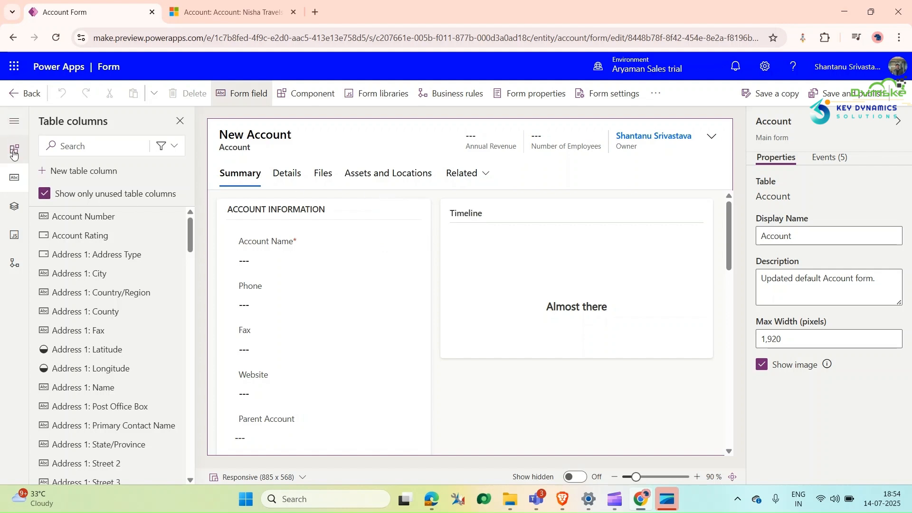
left_click(14, 151)
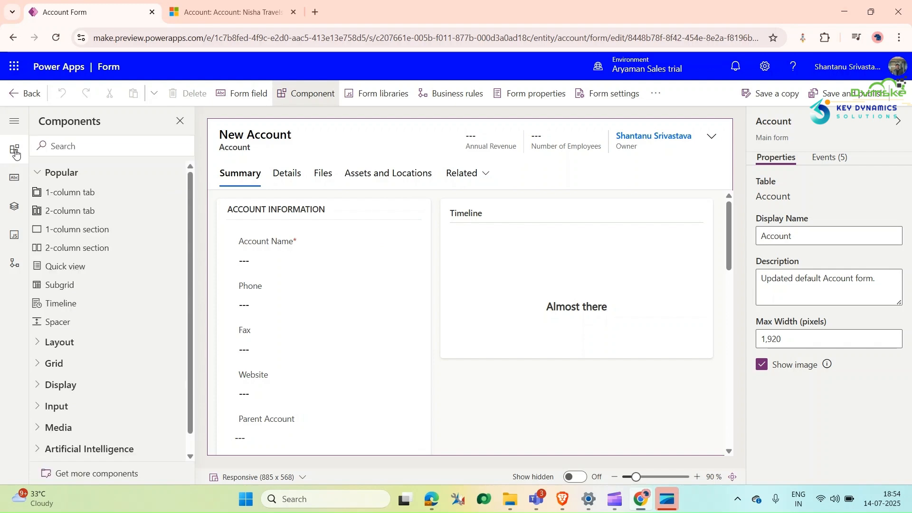
left_click(86, 191)
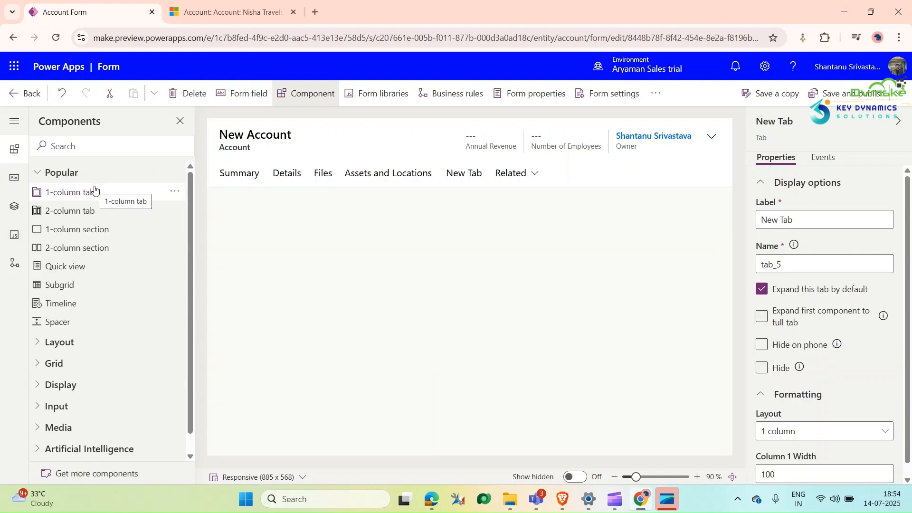
left_click(464, 175)
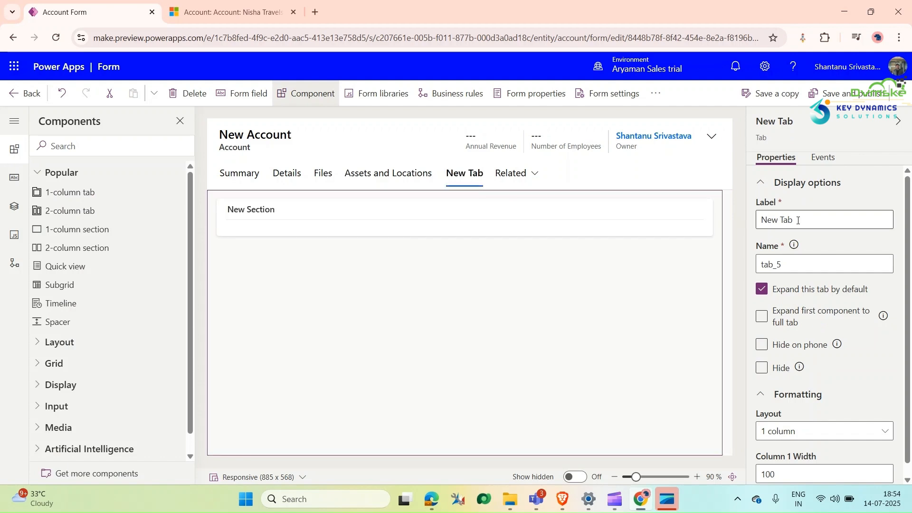
Step: Set the new form tab's label to Orders
left_click_drag(847, 223, 579, 222)
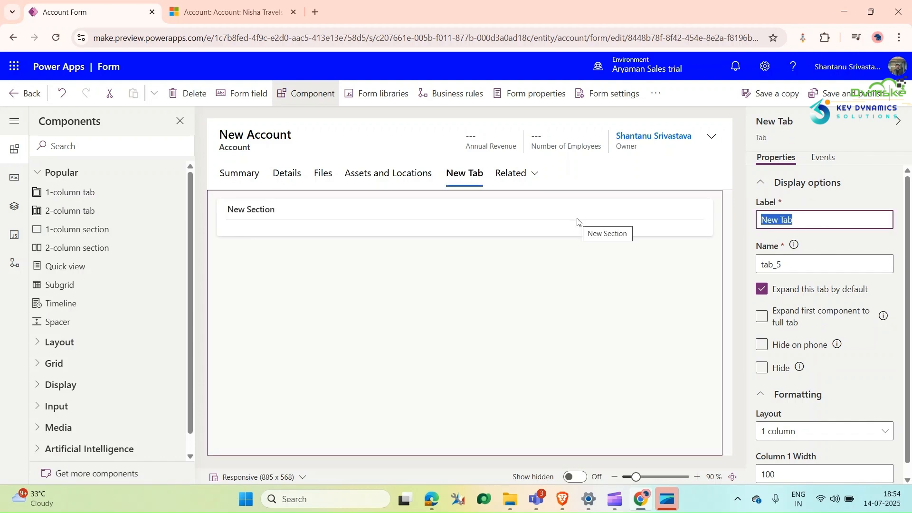
type("Ord")
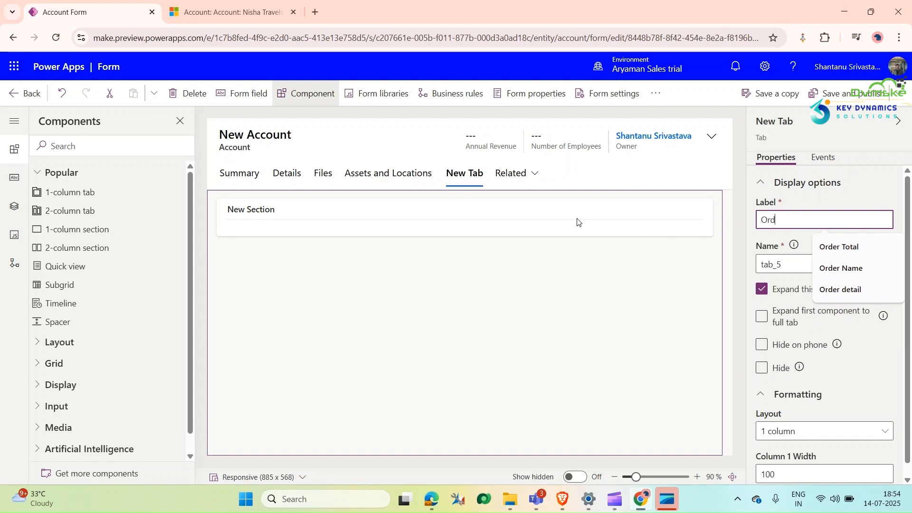
type("ers")
left_click(578, 278)
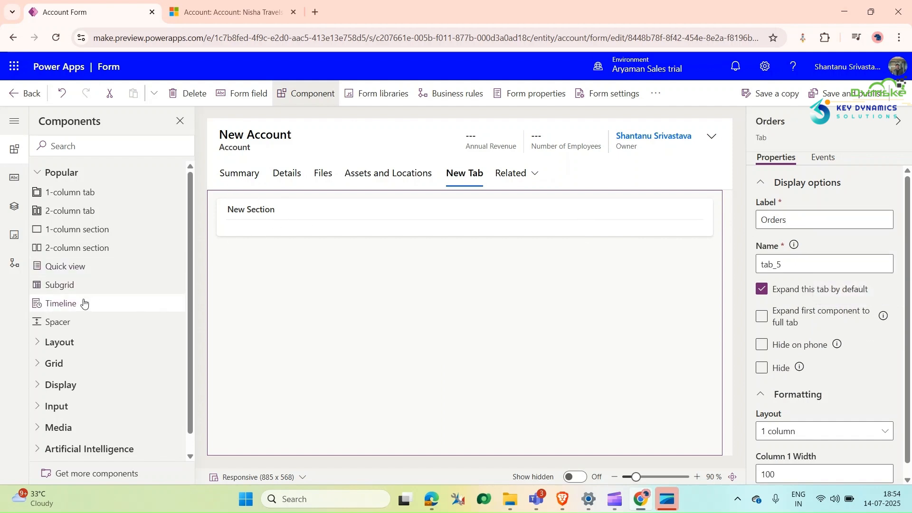
Step: Add a subgrid of related Orders (Customer) records with the My Orders default view to the new section of the Orders tab
left_click_drag(59, 285, 272, 212)
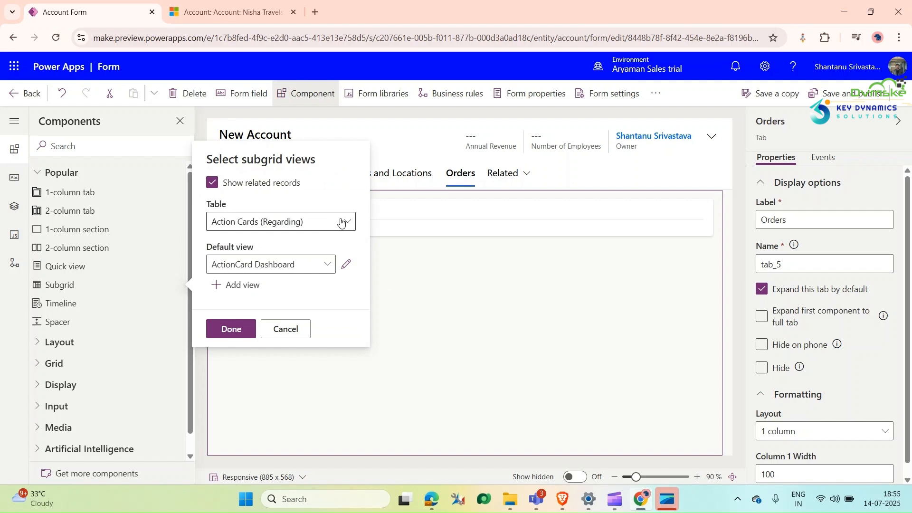
left_click(342, 222)
scroll(427, 225, "down", 20)
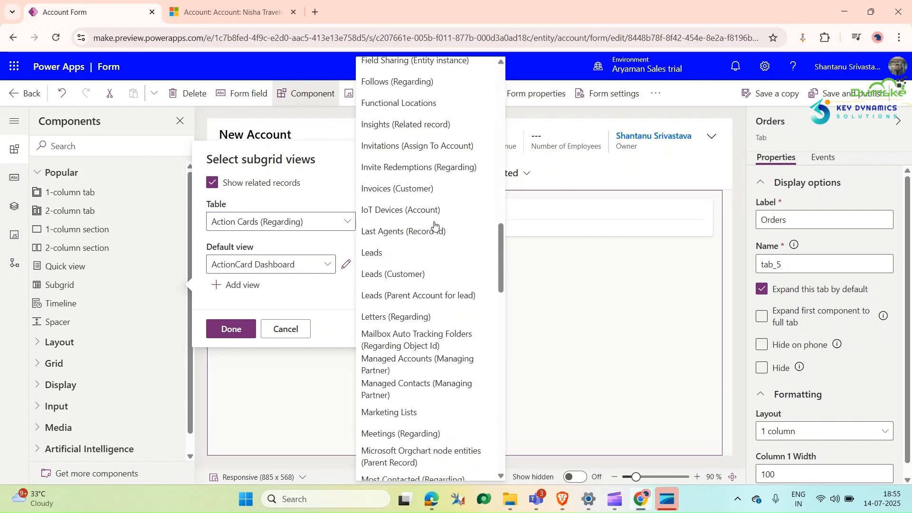
scroll(430, 228, "up", 5)
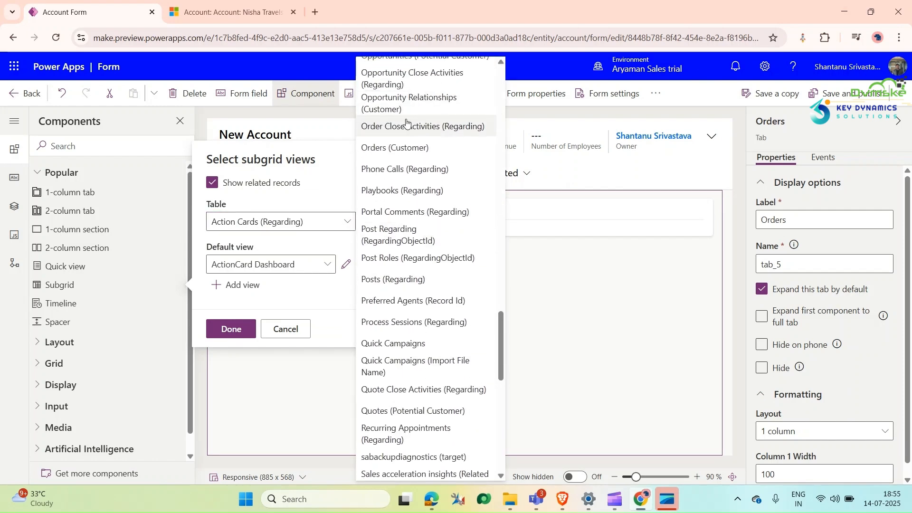
left_click(398, 148)
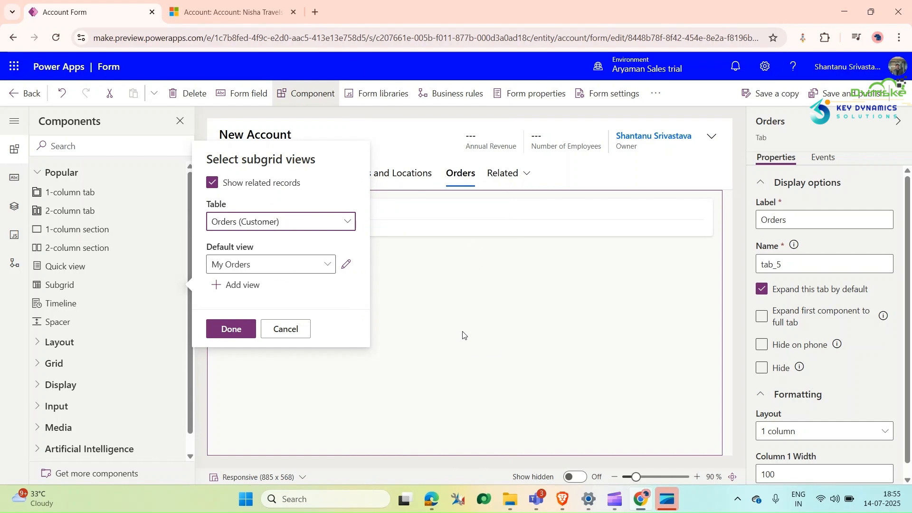
left_click(235, 334)
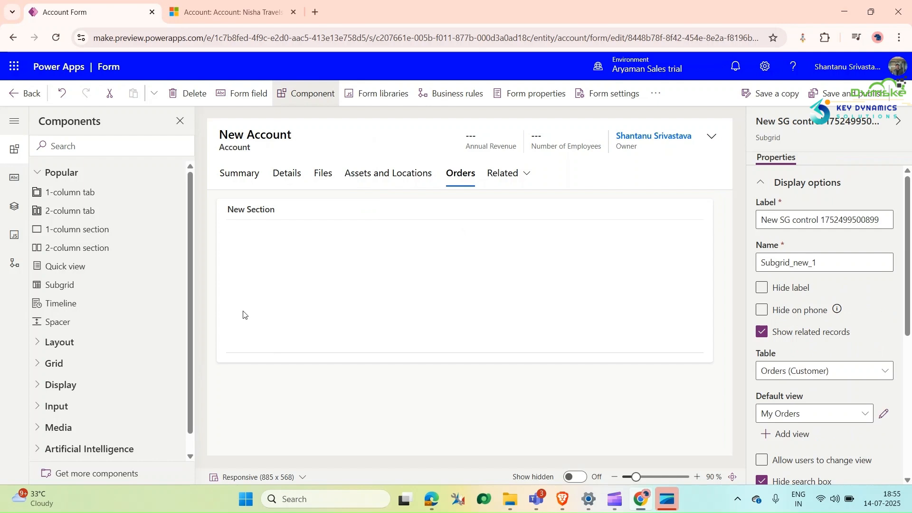
Step: Set the label of the section containing the subgrid to Orders
left_click(274, 250)
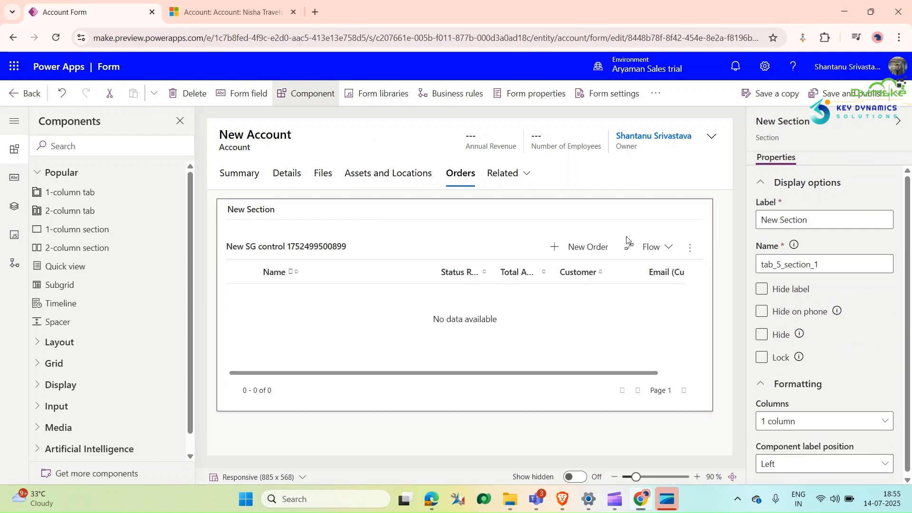
left_click_drag(828, 219, 734, 223)
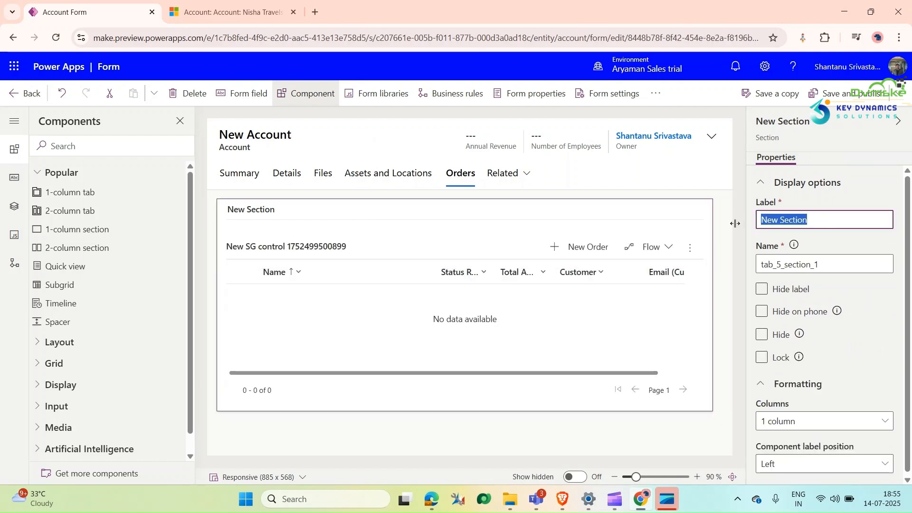
type("Ord")
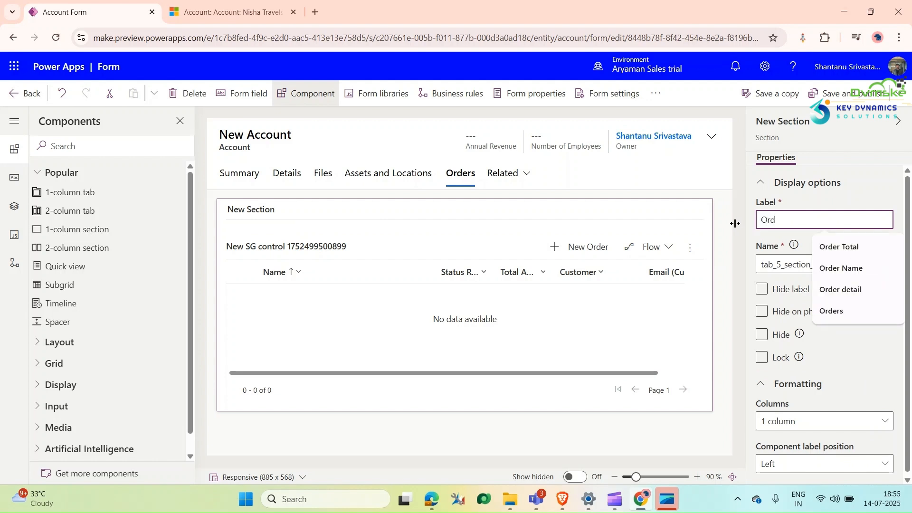
type("ers")
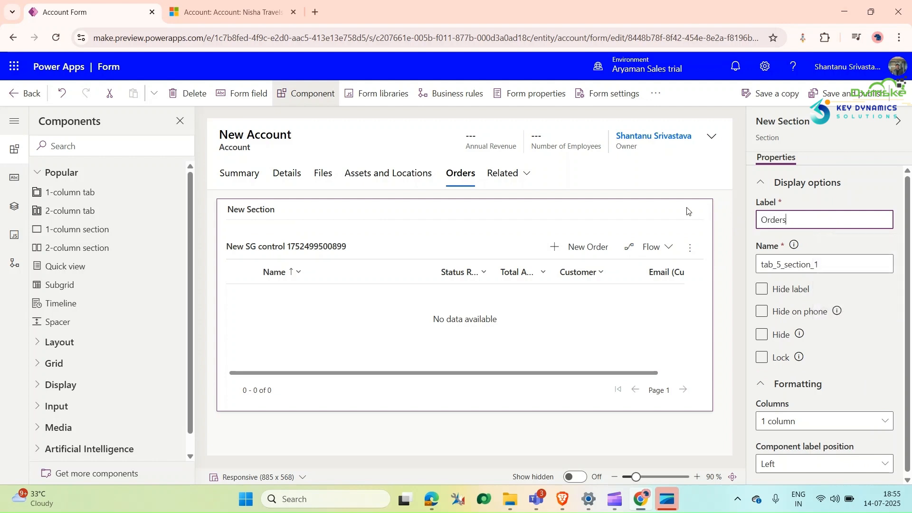
left_click(603, 211)
Step: Set the orders subgrid's label to Add New Orders, then save and publish the Account form
left_click(326, 265)
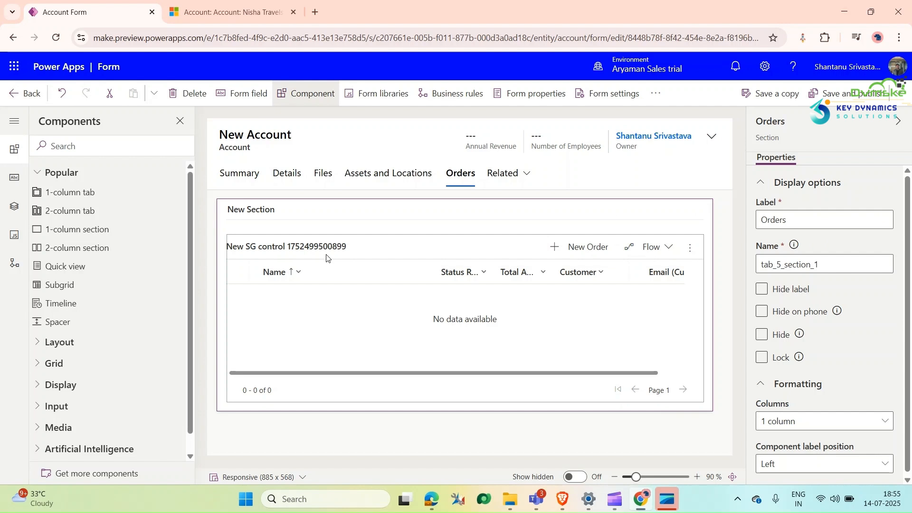
left_click_drag(881, 220, 738, 240)
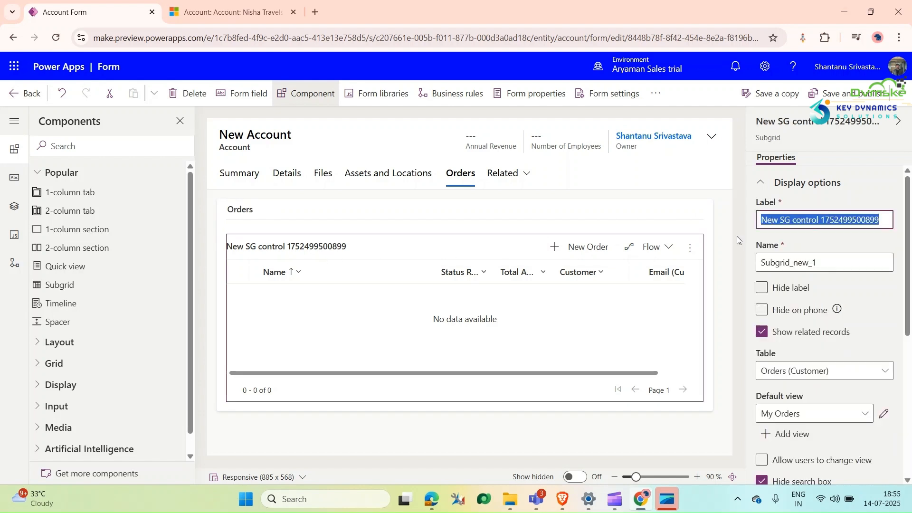
type("Add ")
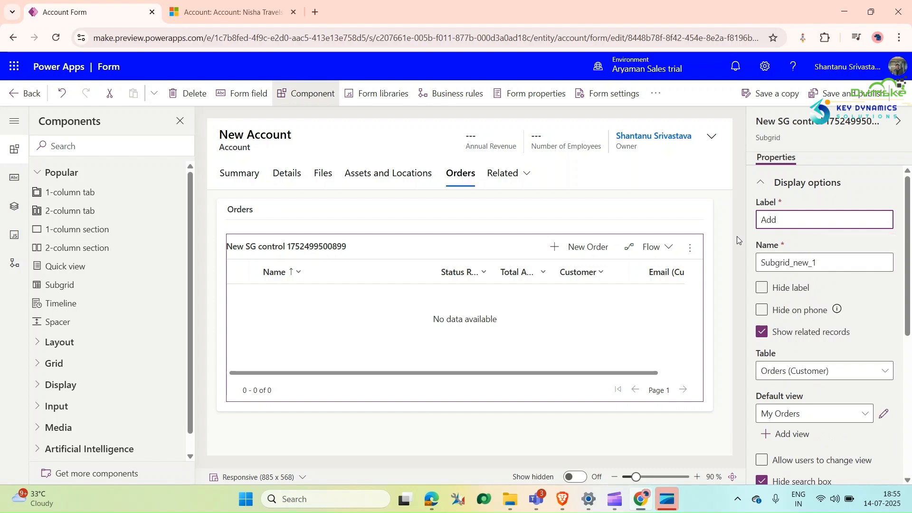
type("New Orders")
left_click(668, 215)
left_click(362, 249)
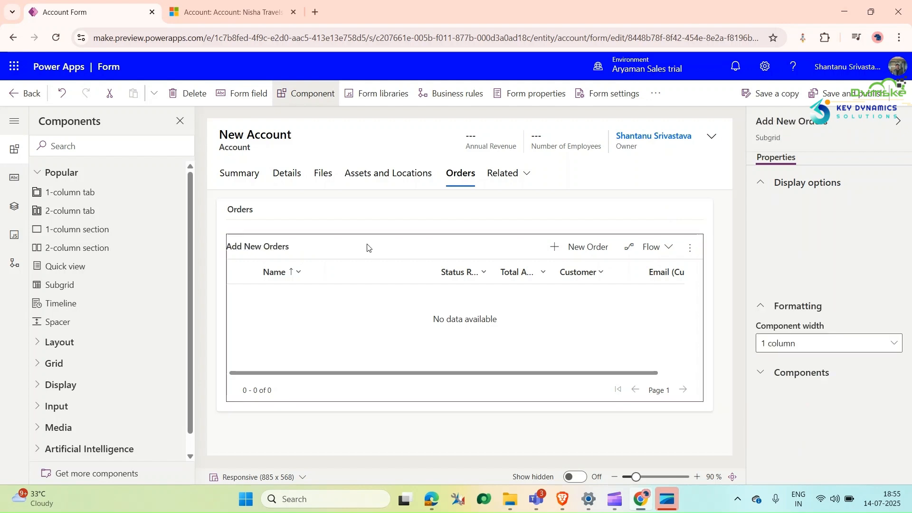
left_click(472, 218)
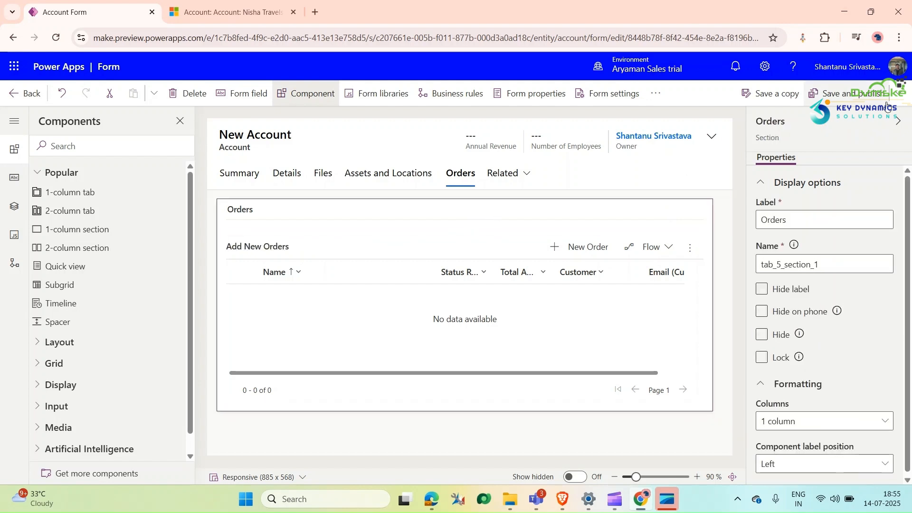
key("ctrl+s")
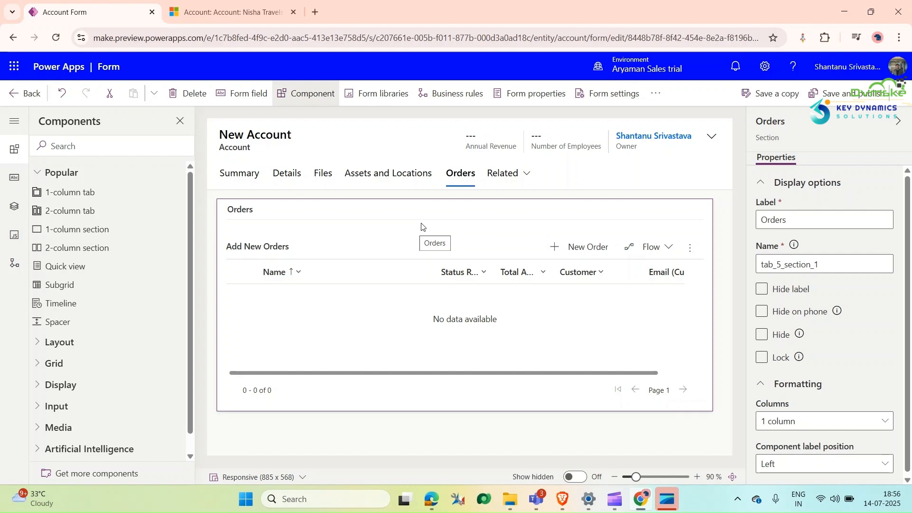
Step: Switch to Dynamics 365, reload the Nisha Travels account and inspect the new-order quick create form from its Orders tab, then cancel it
left_click(214, 5)
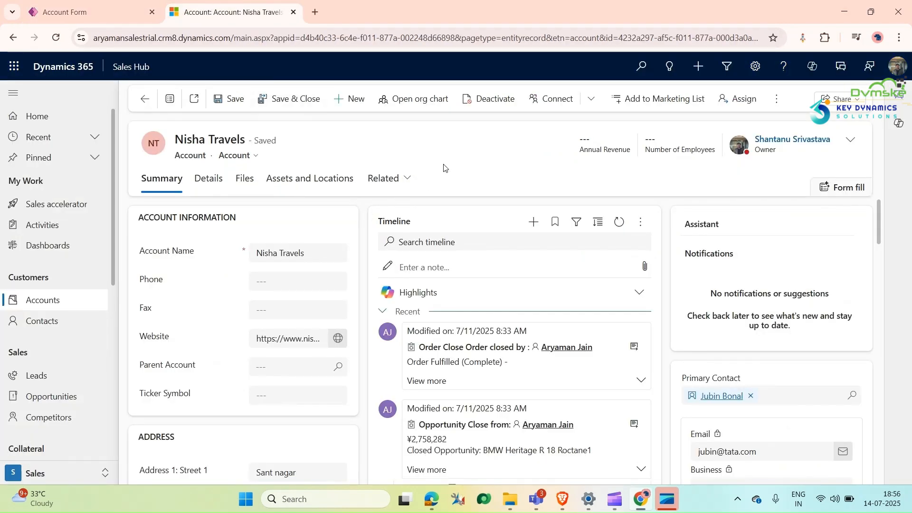
key("F5")
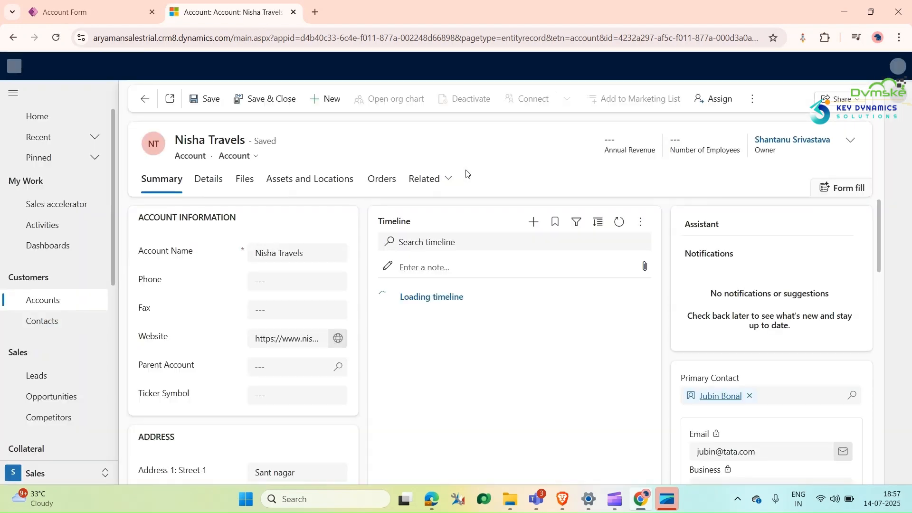
left_click(384, 185)
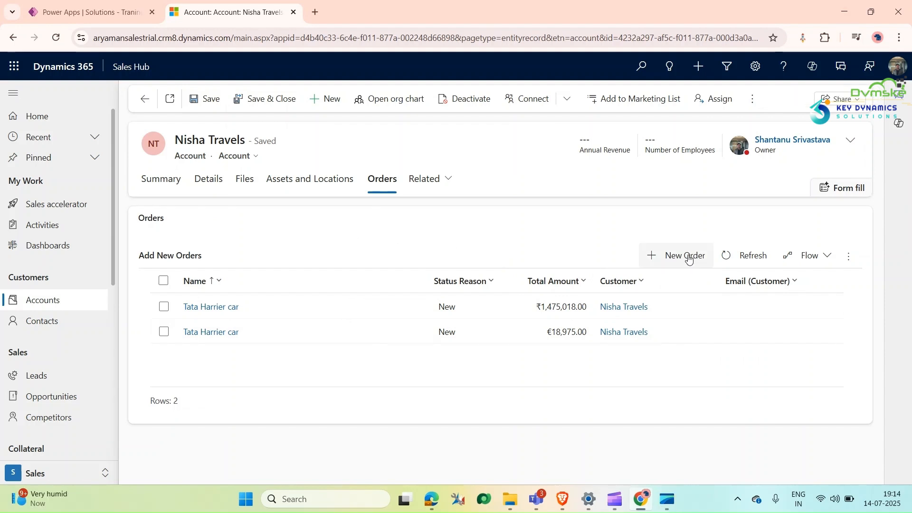
left_click(688, 256)
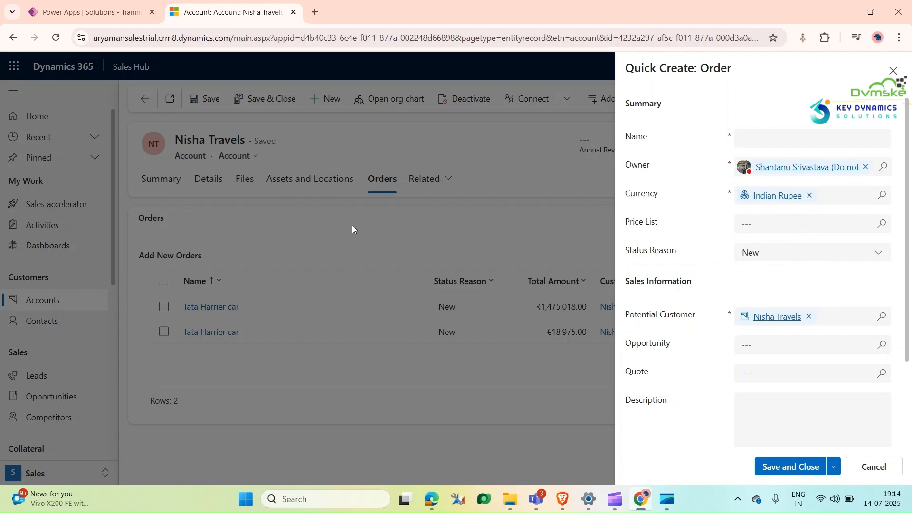
left_click(853, 463)
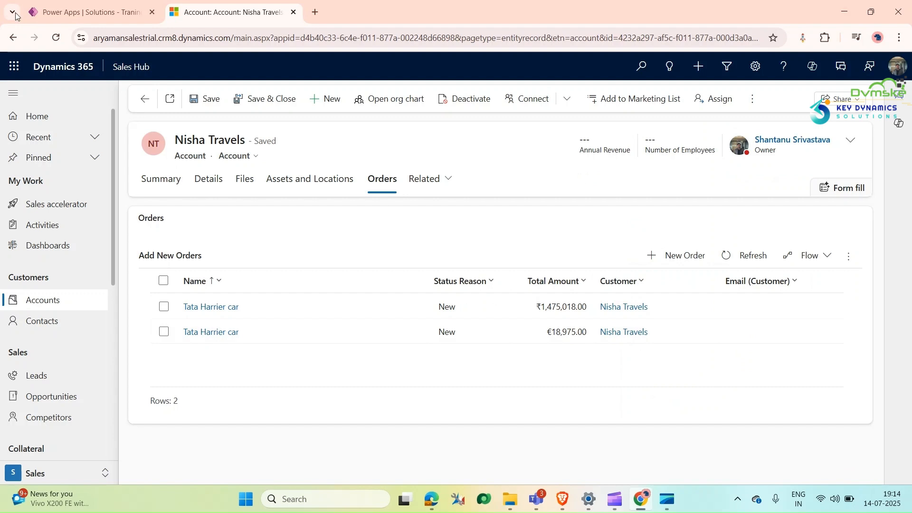
Step: Switch to Power Apps and add the existing Order Quick Create form to the Order table's forms in the Traning solution
left_click(85, 12)
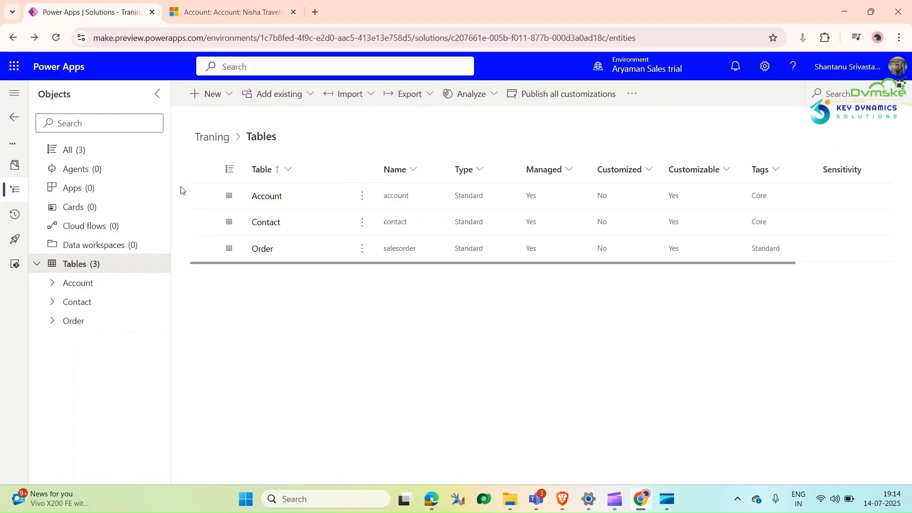
left_click(263, 249)
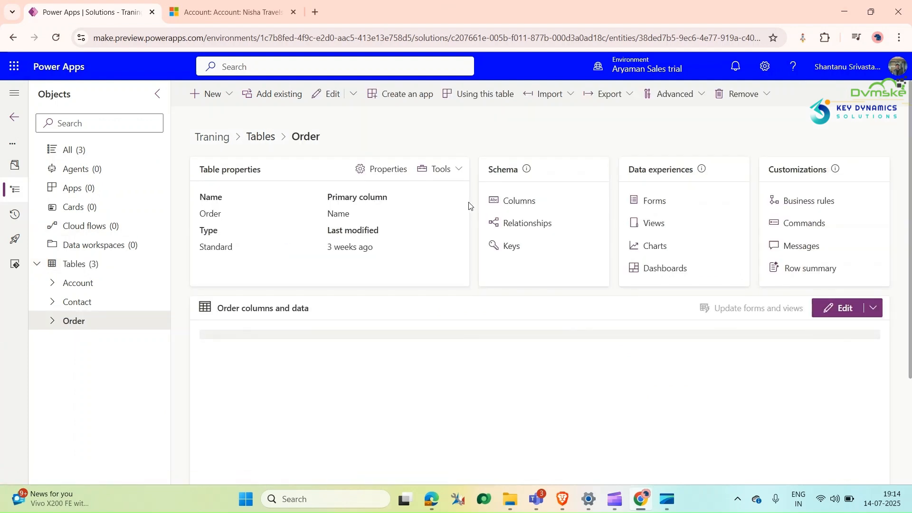
left_click(658, 202)
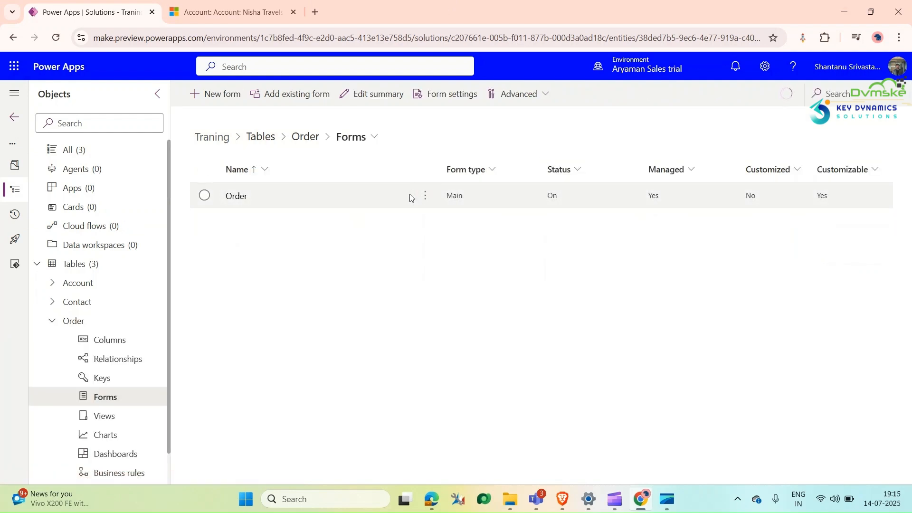
left_click(295, 88)
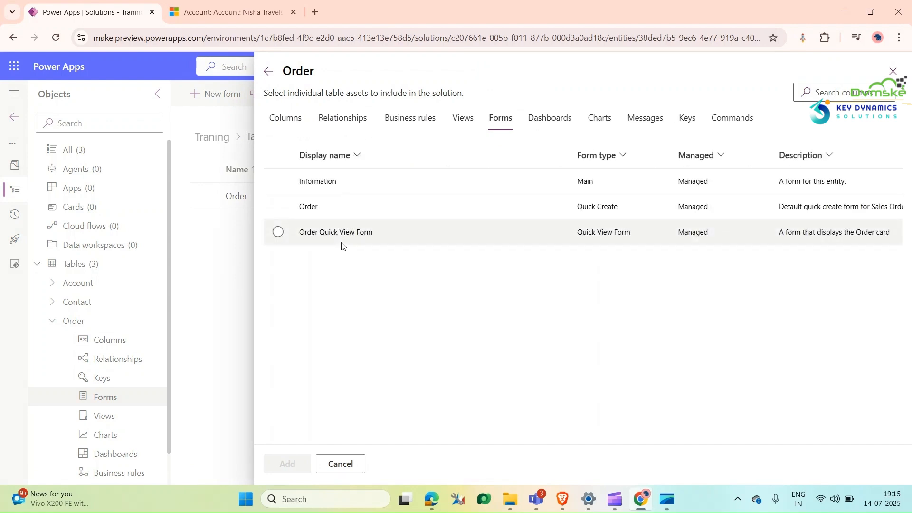
left_click(277, 206)
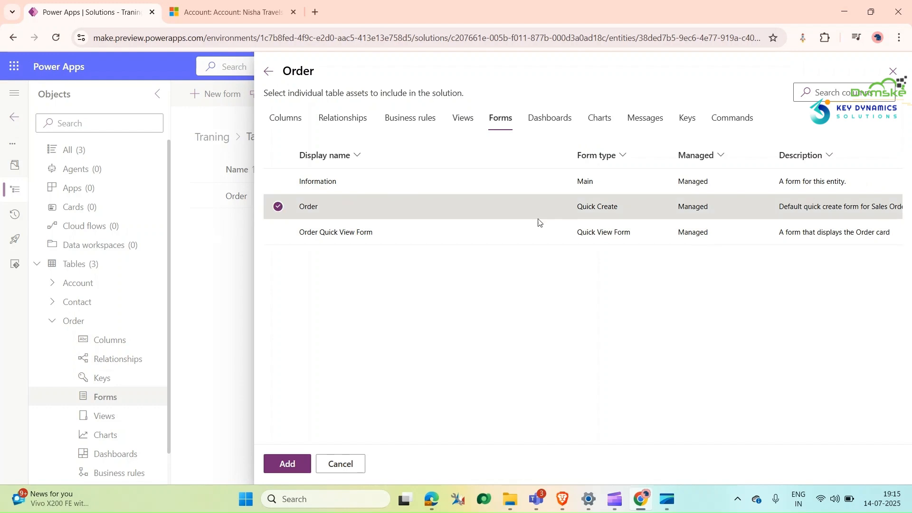
left_click(287, 466)
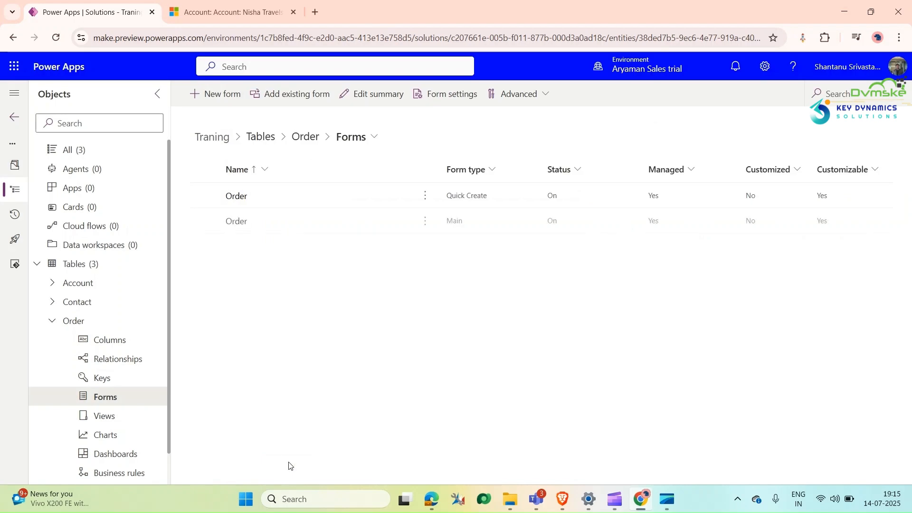
Step: Add Bill To City and Ship To City below Status Reason in the Order quick create form, then save and publish it
left_click(237, 197)
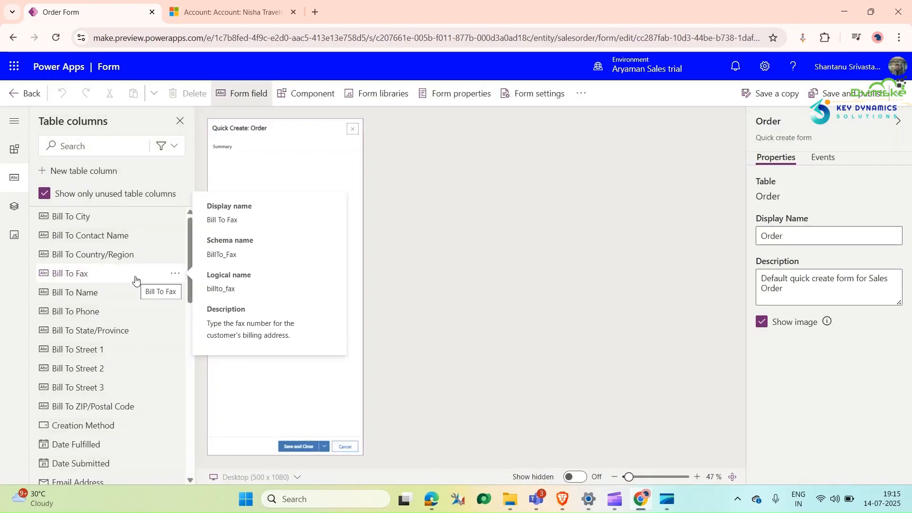
mouse_move(106, 214)
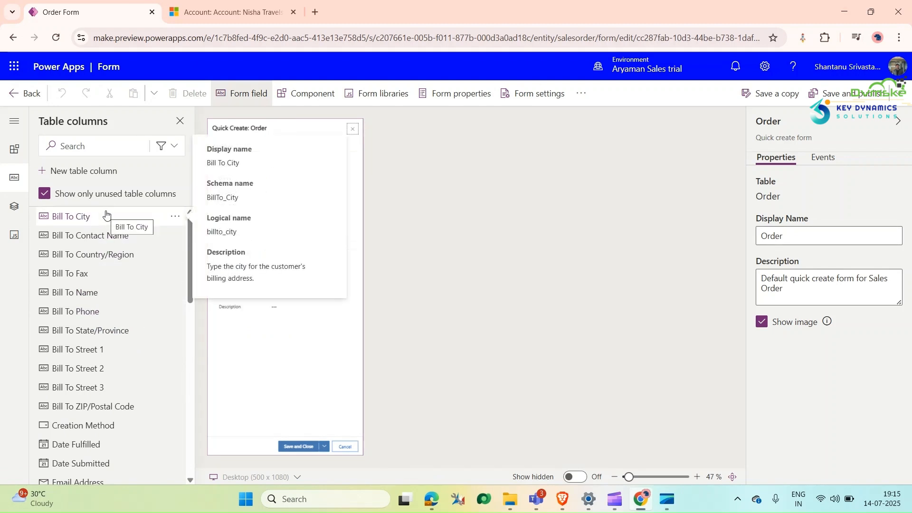
left_click_drag(106, 214, 241, 233)
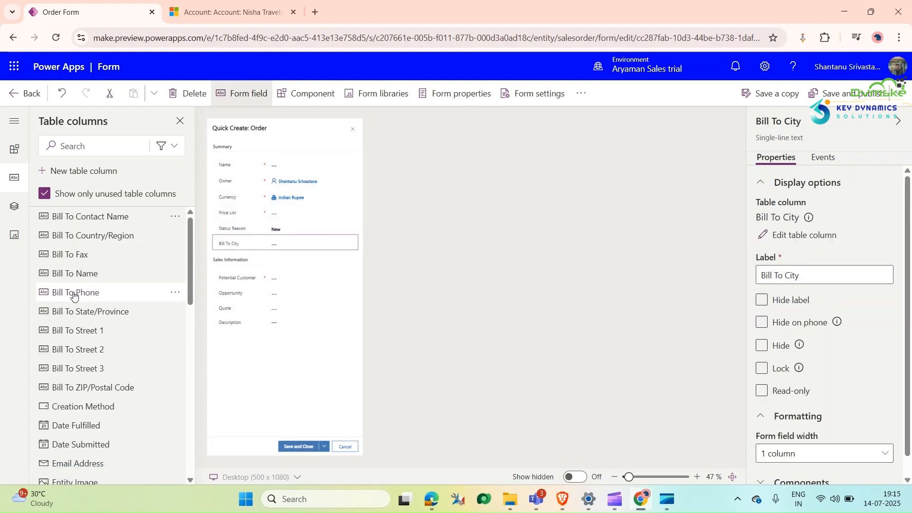
scroll(95, 332, "down", 10)
left_click_drag(90, 294, 237, 249)
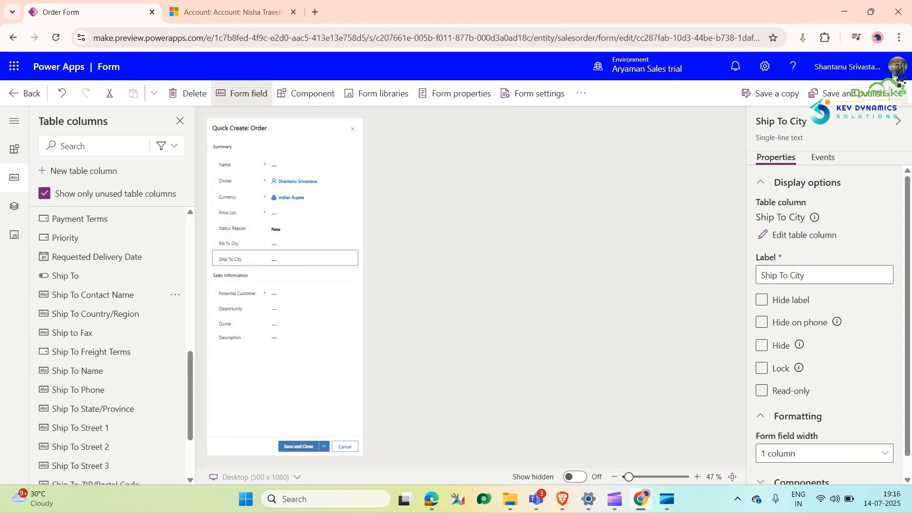
left_click(836, 93)
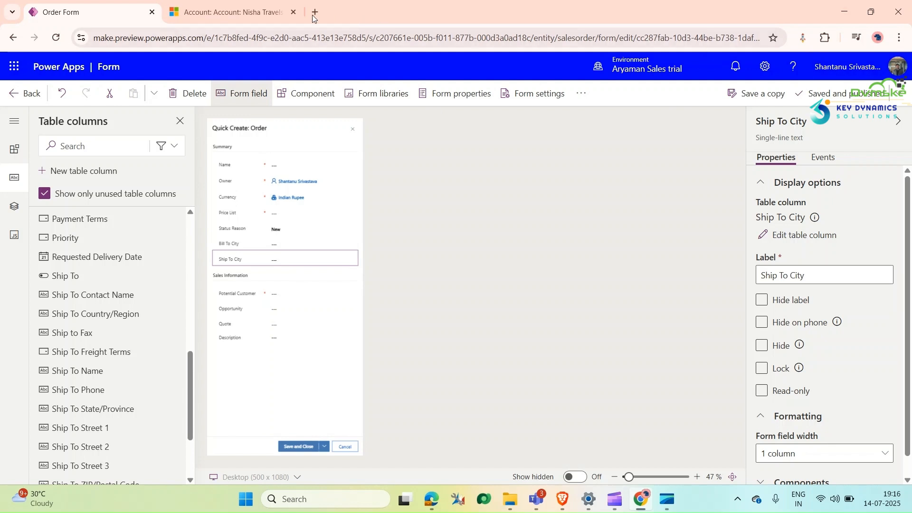
Step: Switch to the Nisha Travels account, refresh its orders and check the Bill To City and Ship To City fields in a new order, then close it
left_click(227, 12)
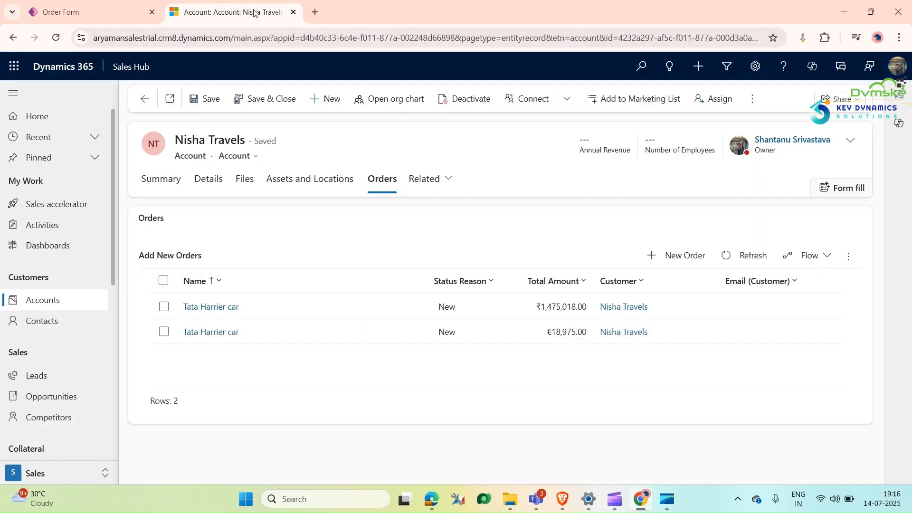
left_click(746, 255)
left_click(685, 261)
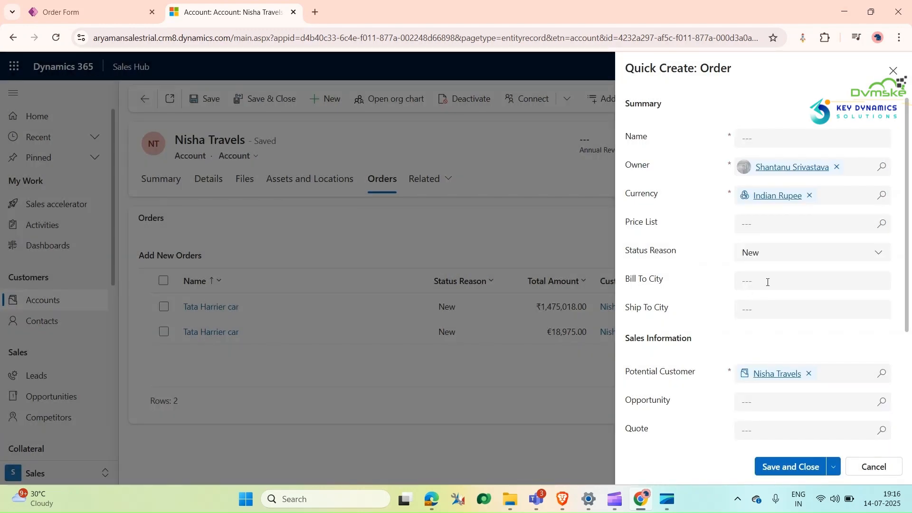
left_click(753, 282)
left_click(747, 309)
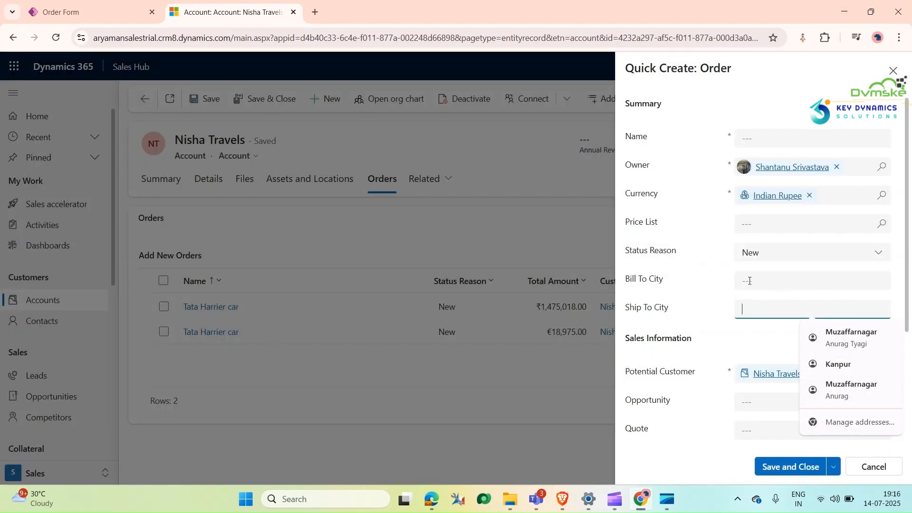
left_click(750, 280)
left_click(751, 307)
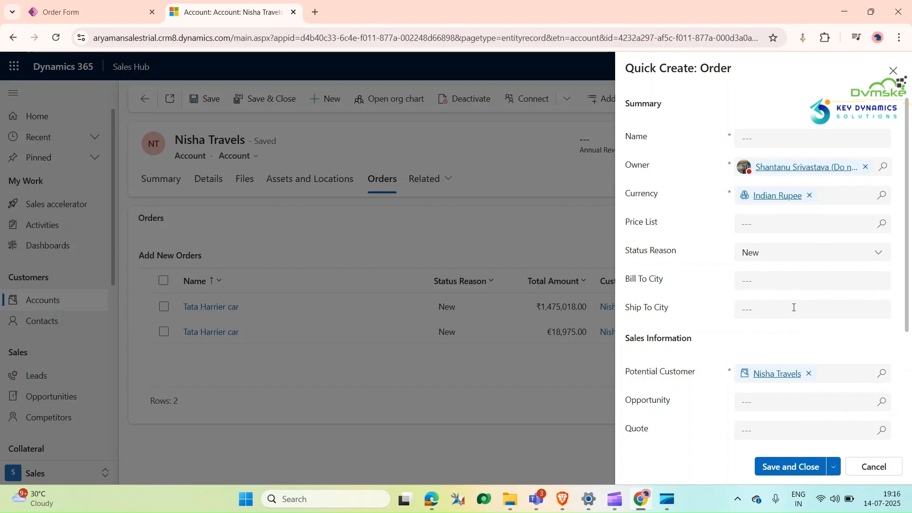
left_click(893, 70)
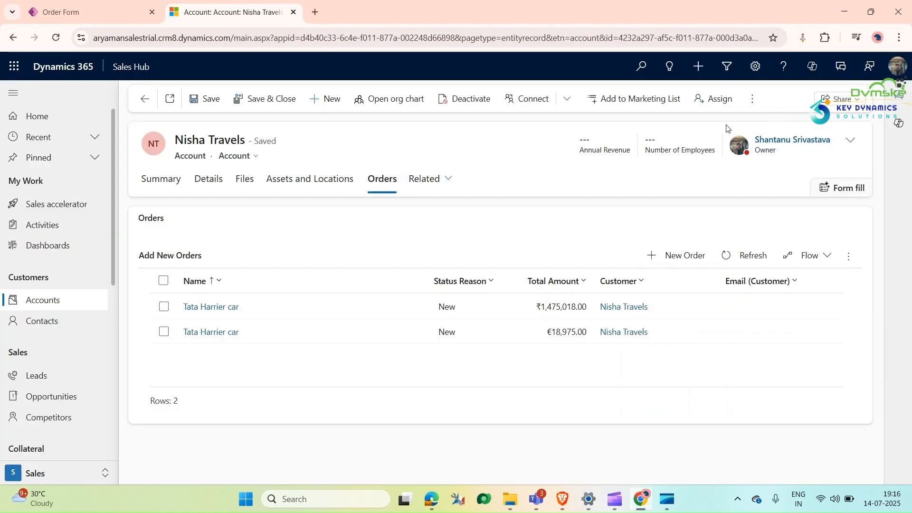
Step: Review the Address 1: City value in the account's summary and return to its Orders tab
left_click(161, 180)
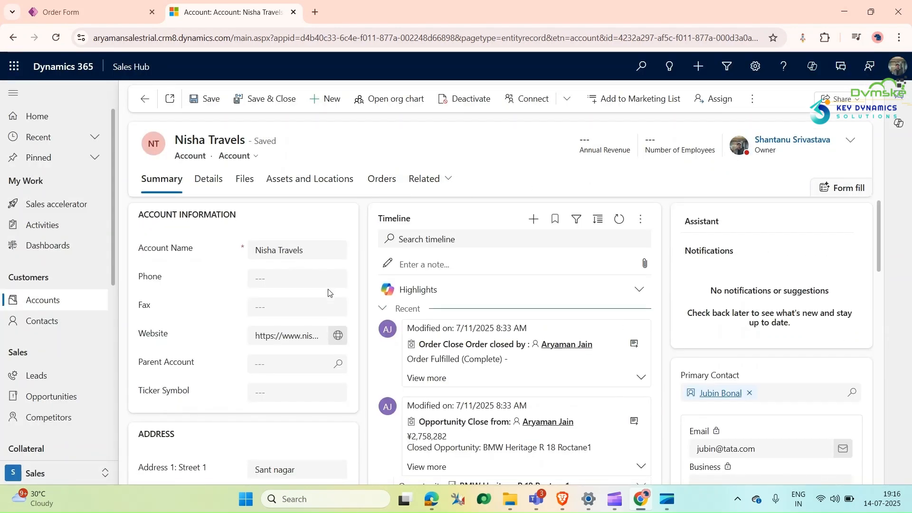
scroll(329, 289, "down", 3)
scroll(328, 290, "down", 3)
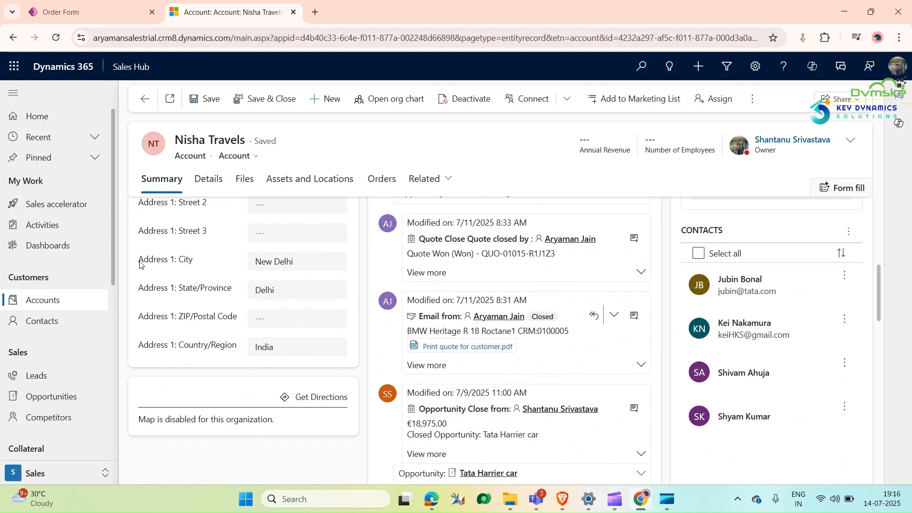
left_click(303, 260)
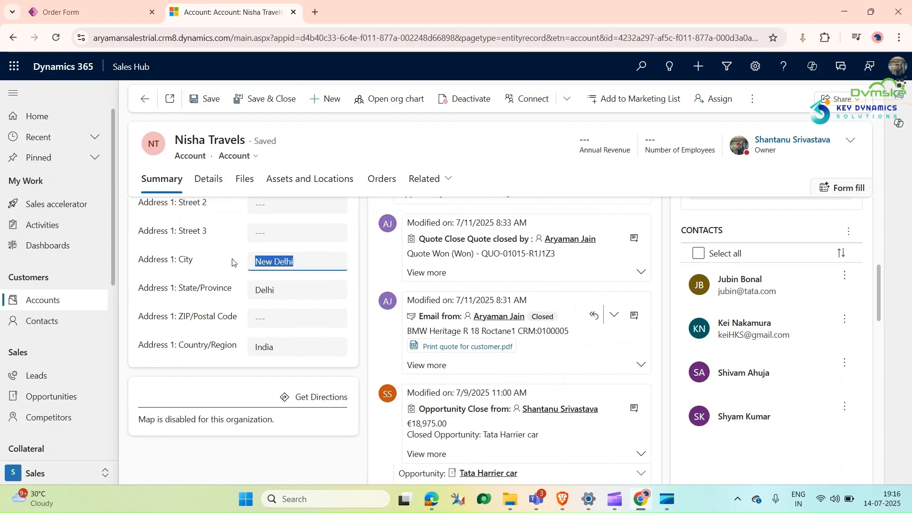
left_click(378, 185)
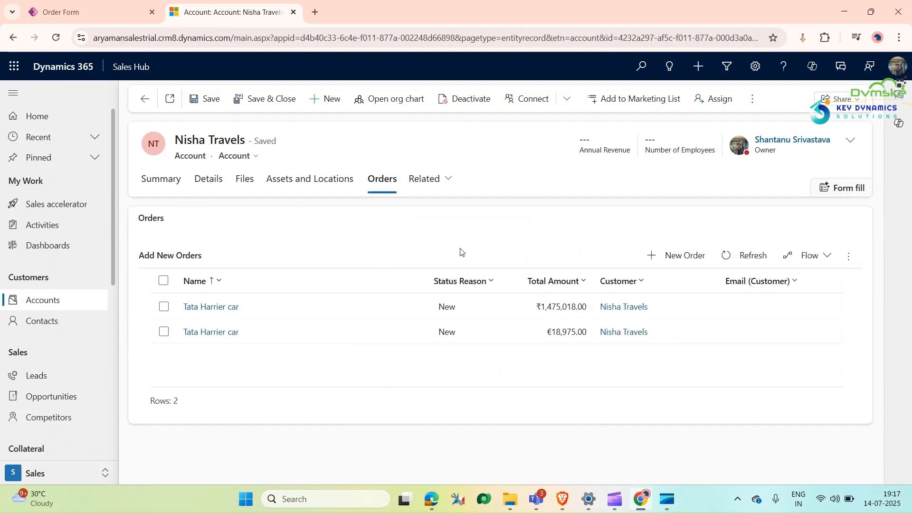
left_click(157, 180)
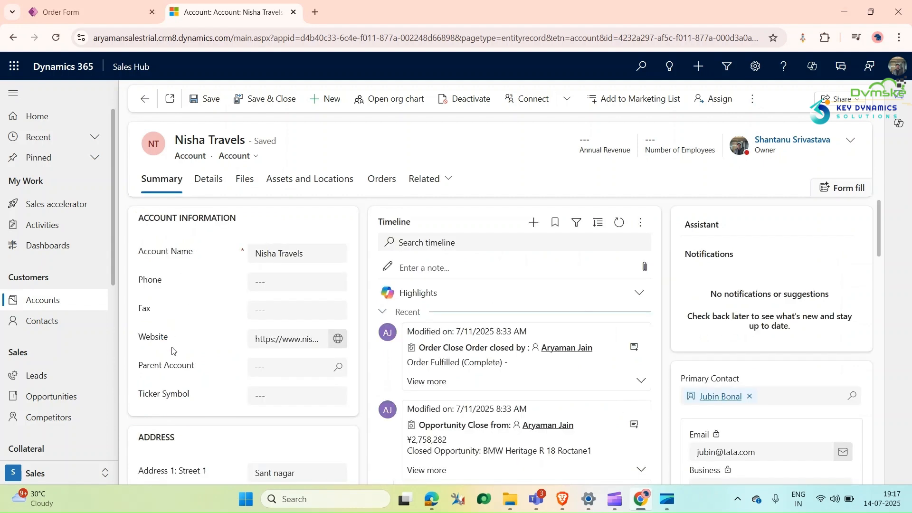
scroll(189, 354, "down", 3)
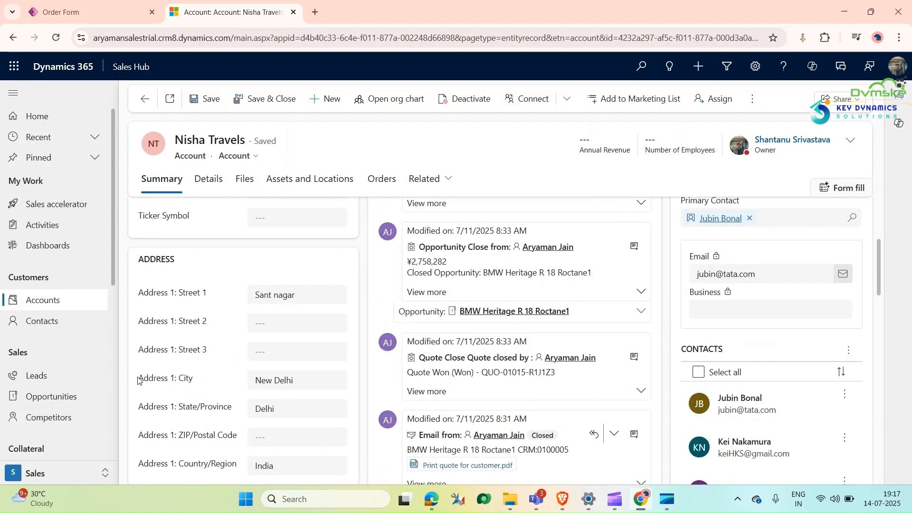
left_click_drag(139, 381, 229, 384)
left_click_drag(298, 377, 299, 379)
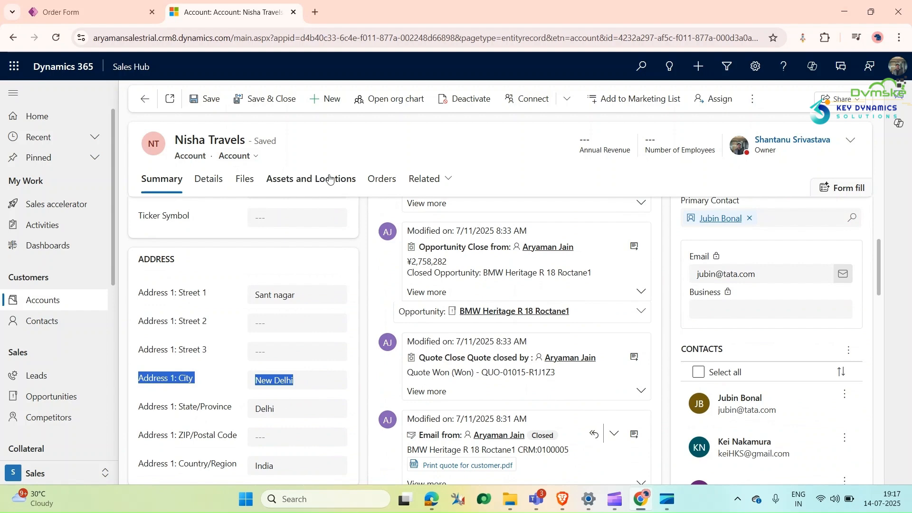
left_click(381, 178)
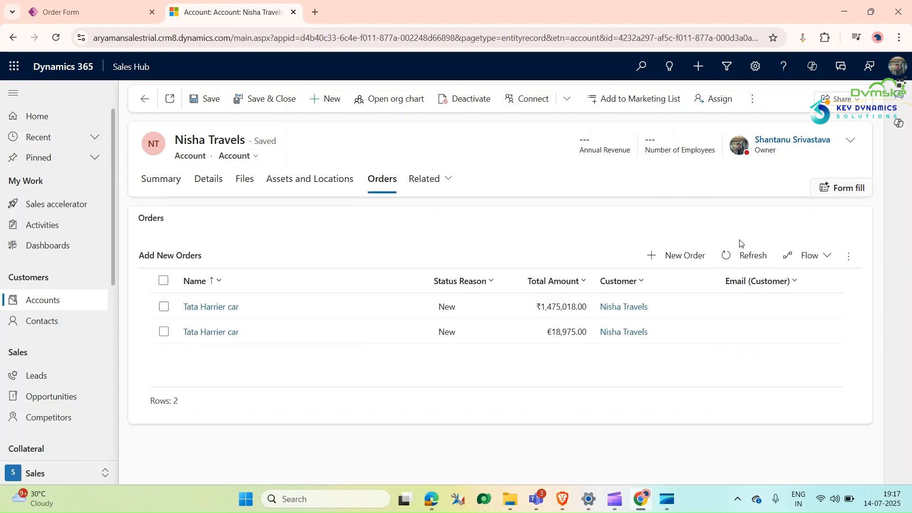
Step: Check the city fields in a new order, and open the Traning solution through the advanced settings of Power Apps
left_click(688, 255)
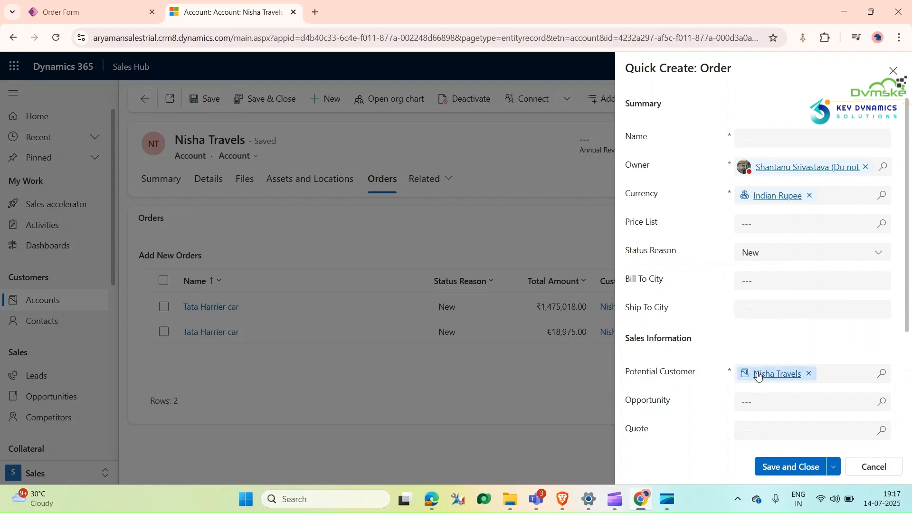
left_click(93, 14)
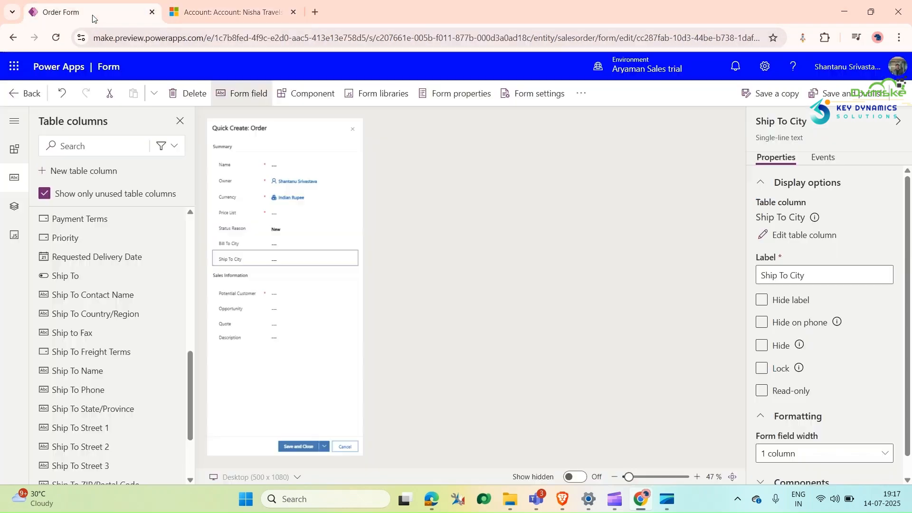
left_click(765, 67)
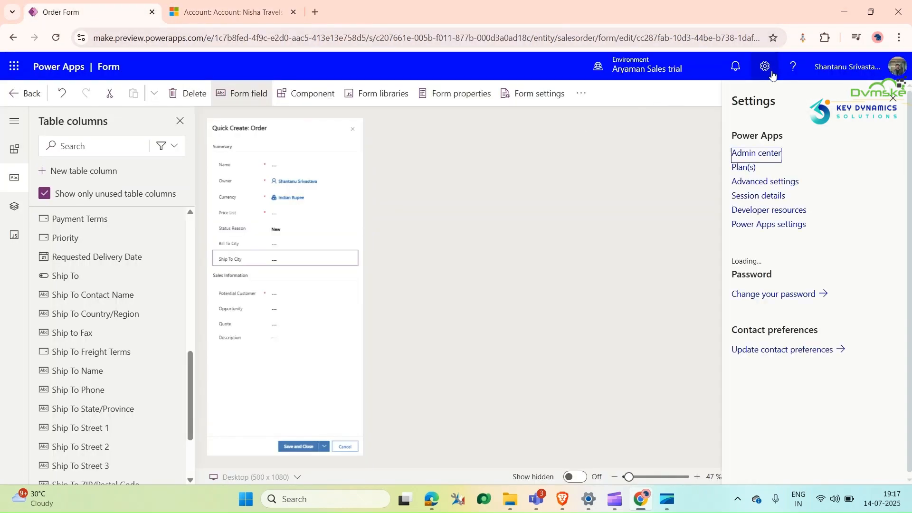
left_click(761, 182)
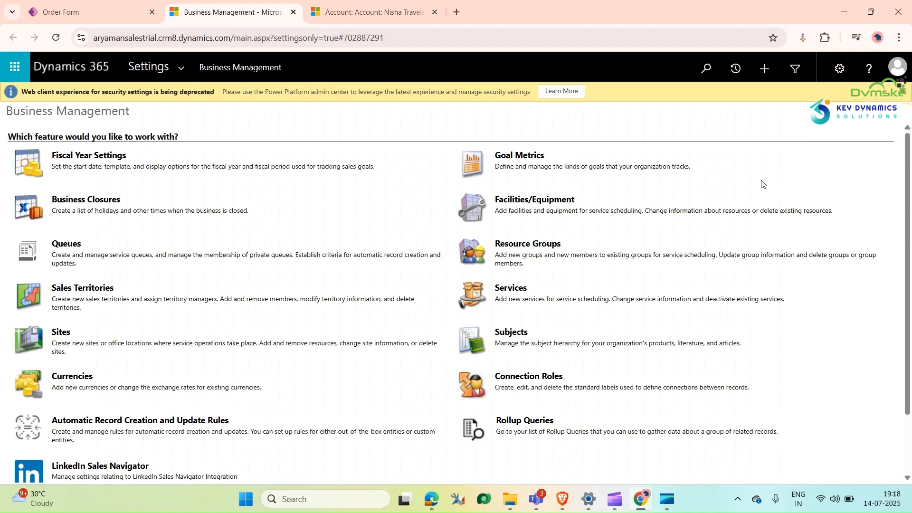
left_click(180, 70)
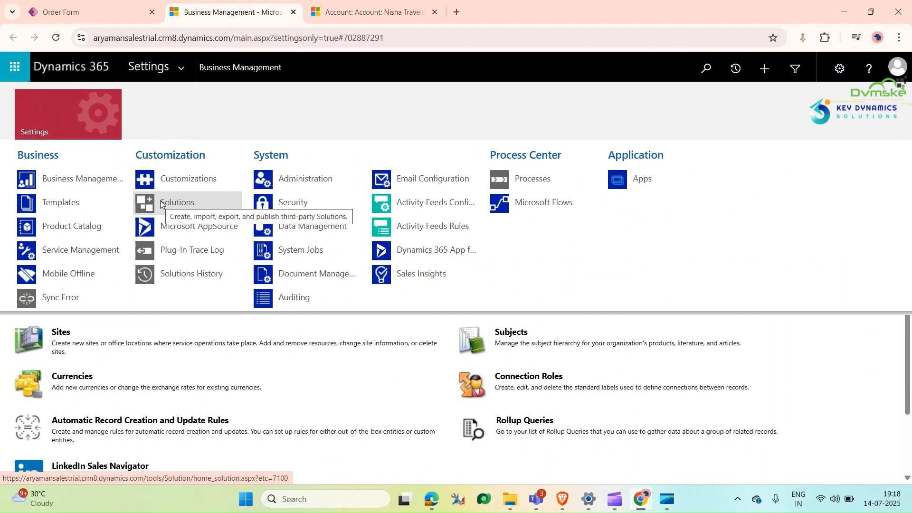
left_click(160, 201)
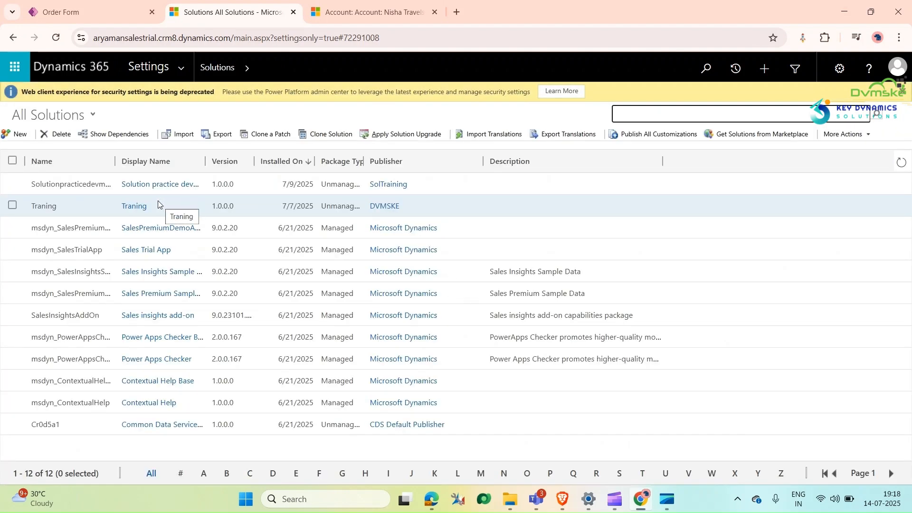
left_click(140, 205)
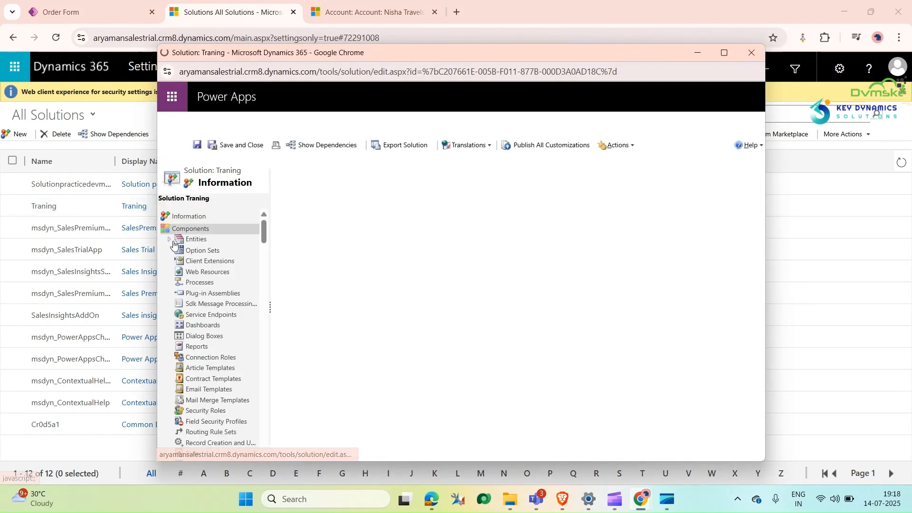
Step: Open the field mappings of the Account entity's 1:N relationship to Order, order_customer_accounts
left_click(172, 240)
left_click(181, 250)
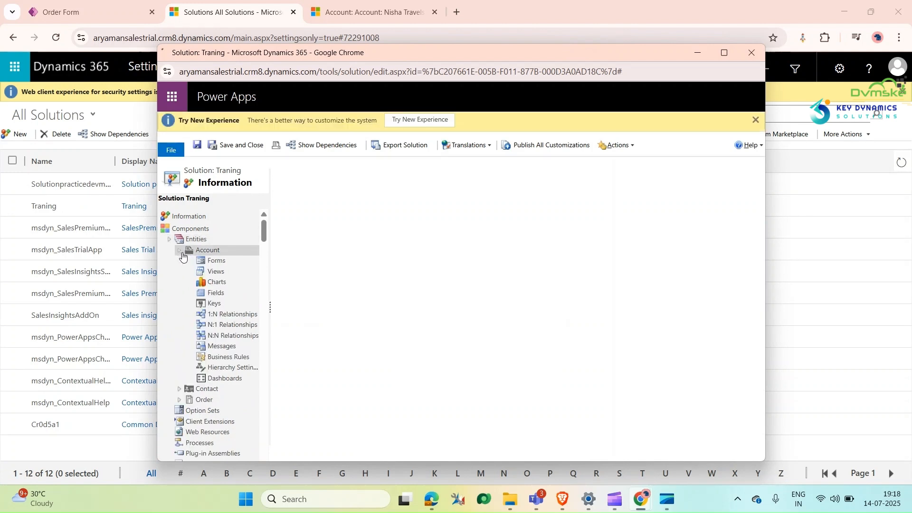
left_click(225, 314)
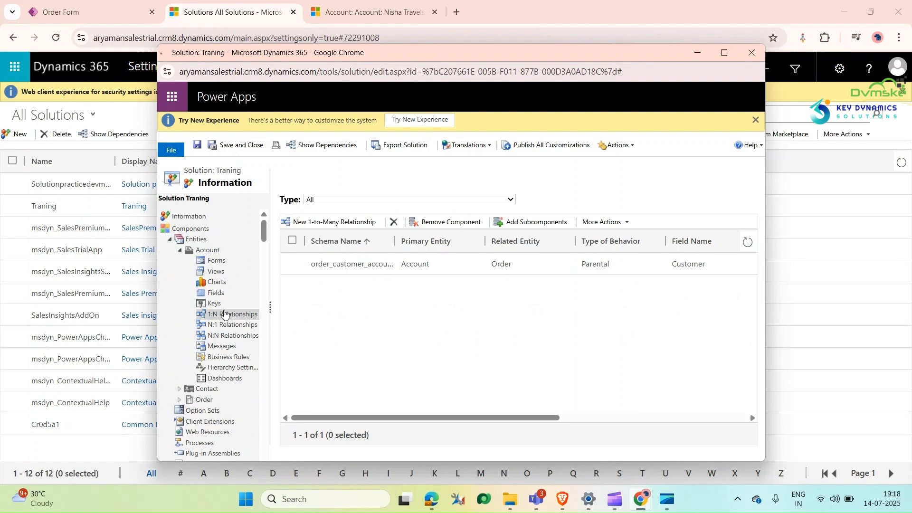
double_click(336, 264)
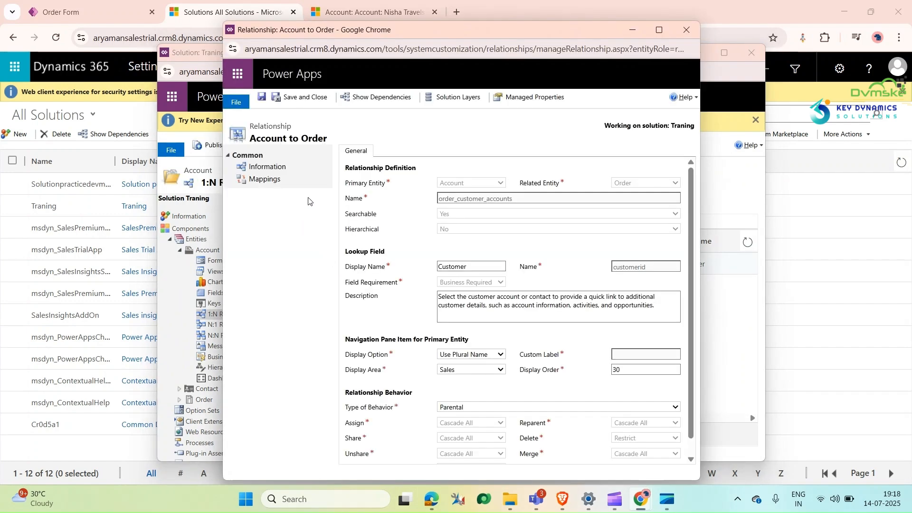
left_click(267, 180)
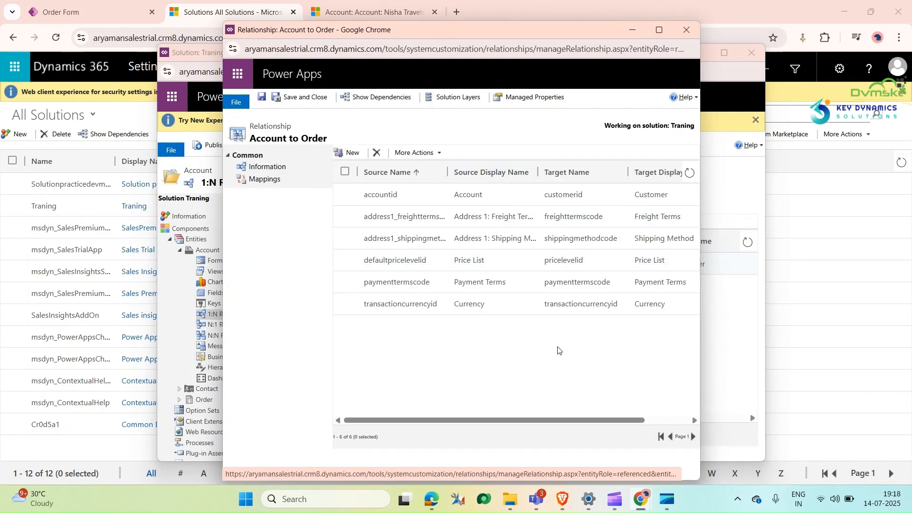
Step: Create a field mapping from the Account field address1_city to the Order field billto_city
left_click(349, 152)
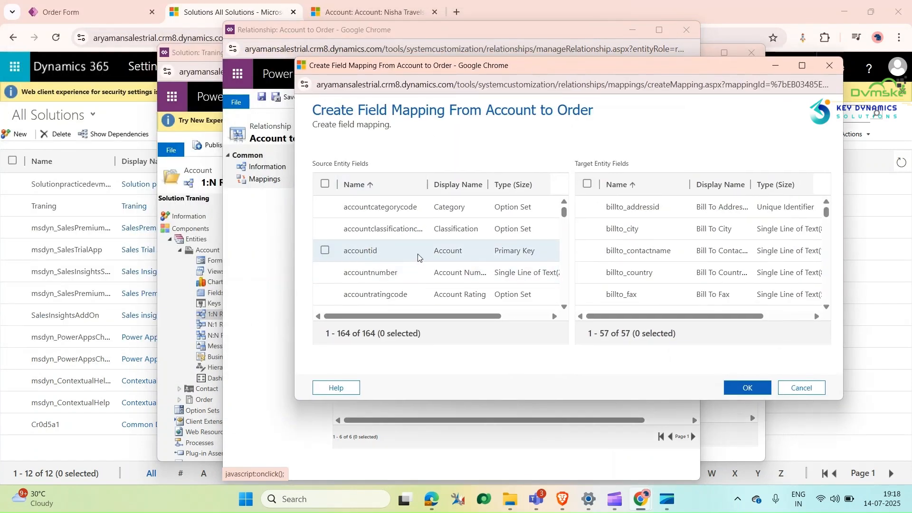
scroll(418, 257, "down", 3)
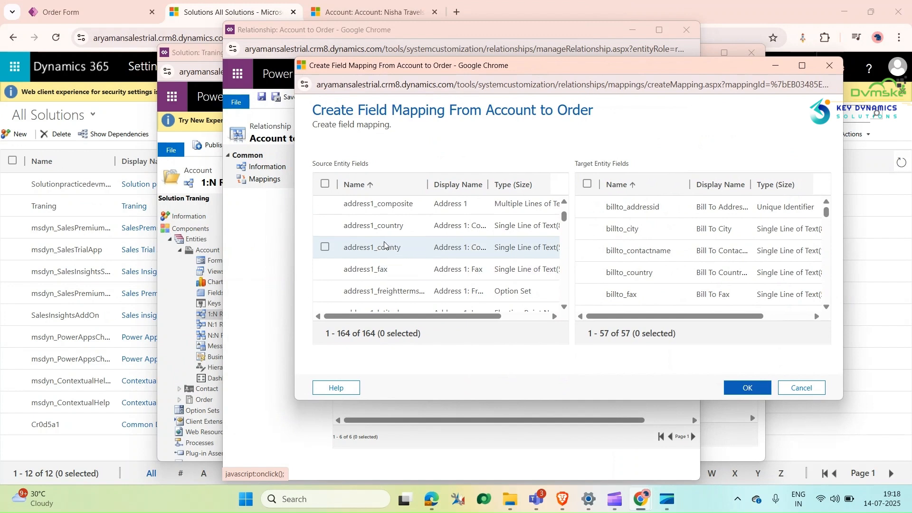
scroll(375, 237, "up", 2)
scroll(368, 228, "down", 2)
scroll(362, 220, "up", 2)
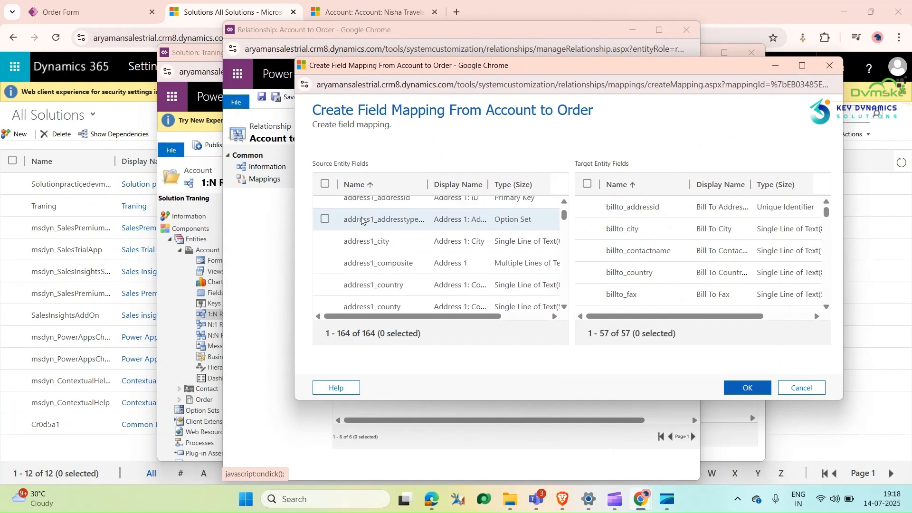
left_click(325, 241)
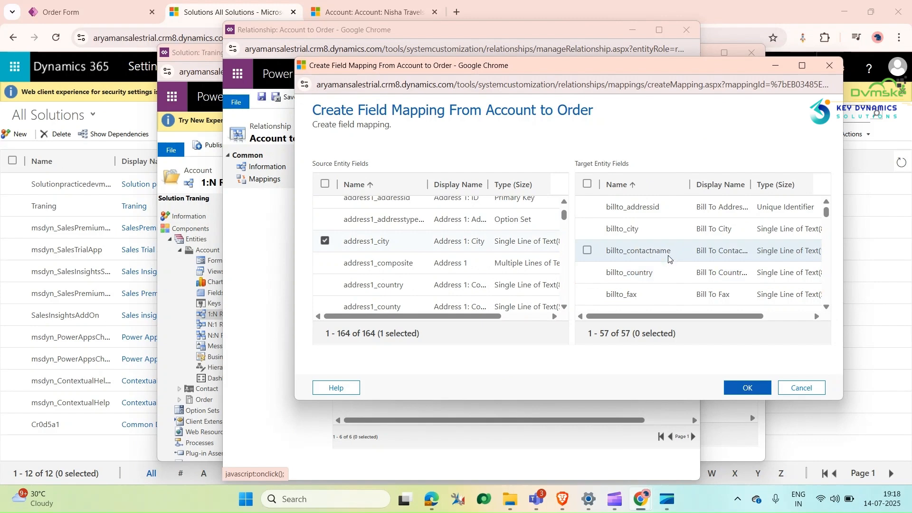
left_click(589, 229)
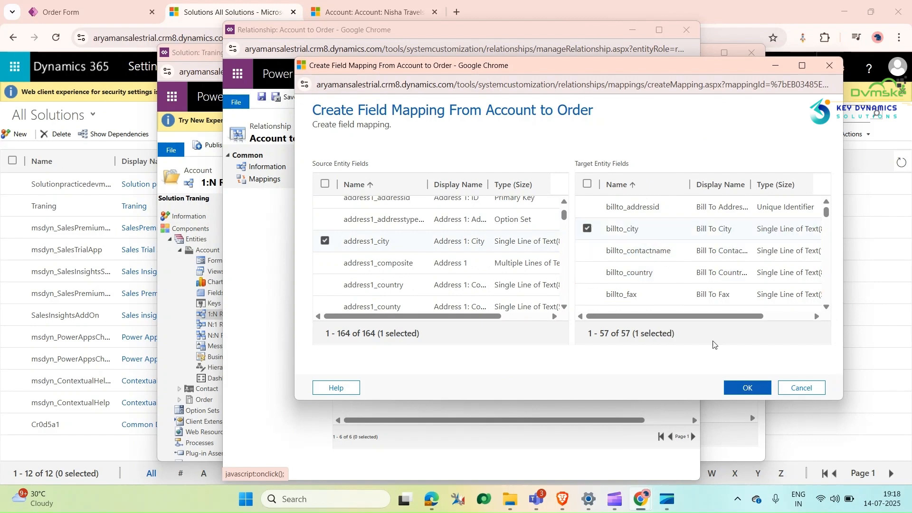
left_click(747, 388)
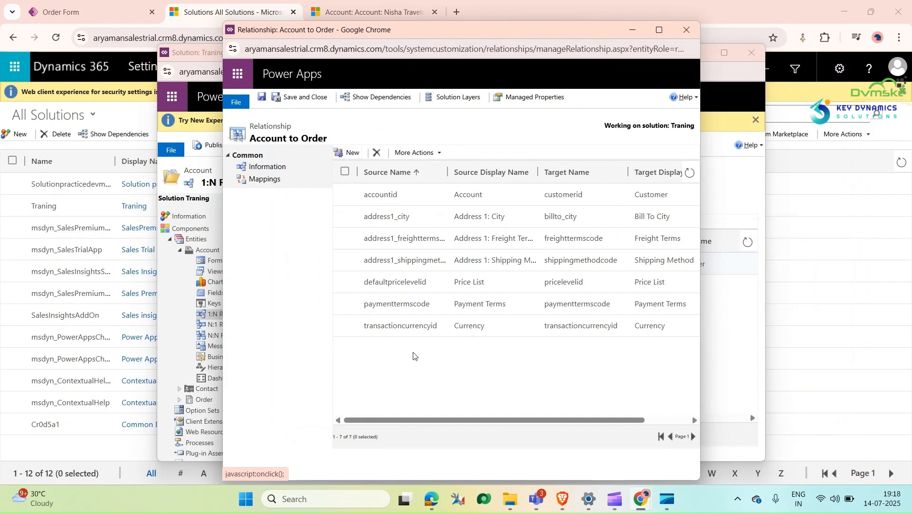
Step: Create a second field mapping from the Account field address1_city to the Order field shipto_city
left_click(349, 153)
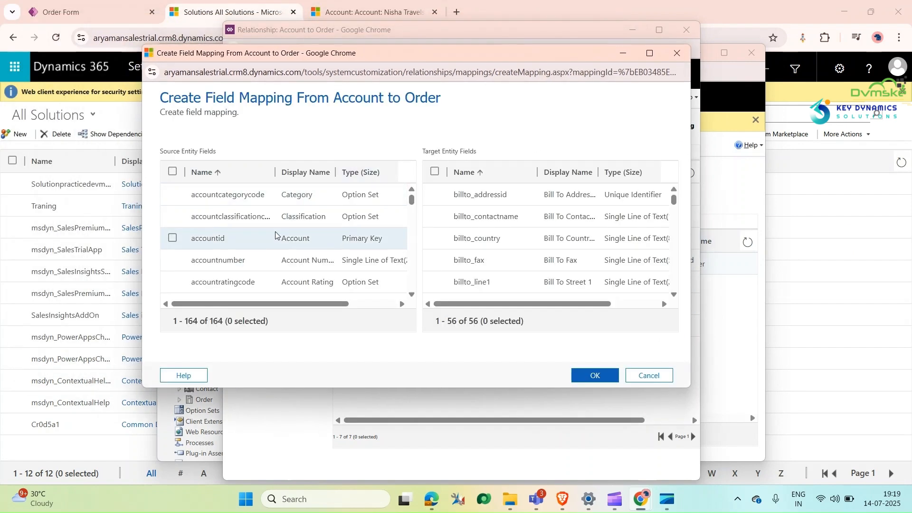
scroll(194, 249, "down", 1)
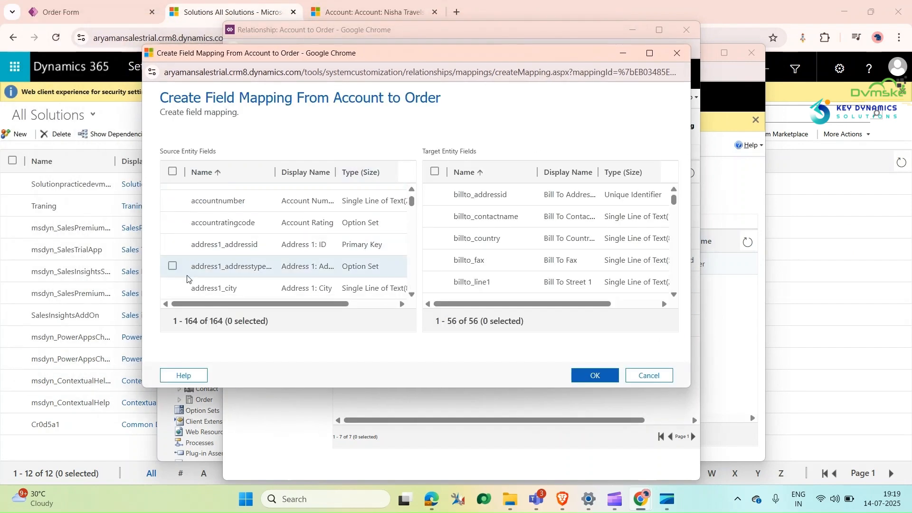
left_click(172, 288)
scroll(469, 235, "down", 4)
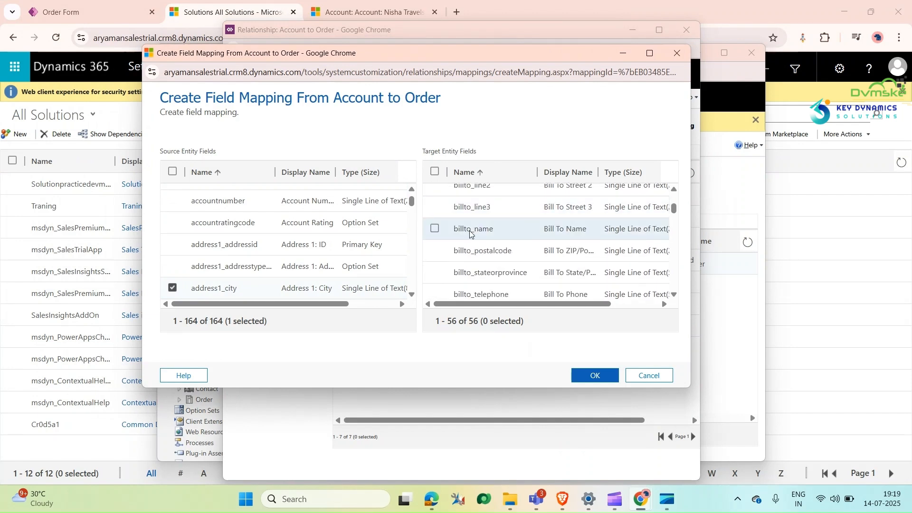
scroll(468, 236, "down", 10)
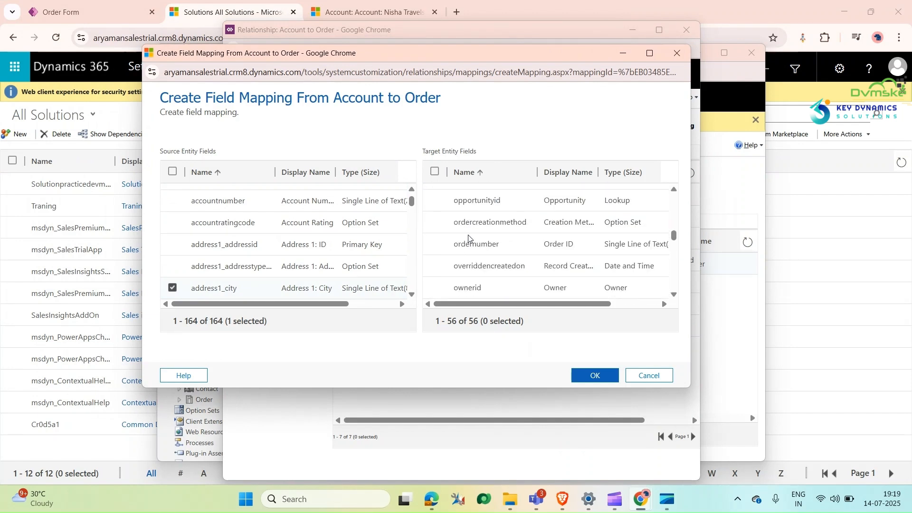
scroll(463, 242, "down", 5)
scroll(447, 261, "up", 2)
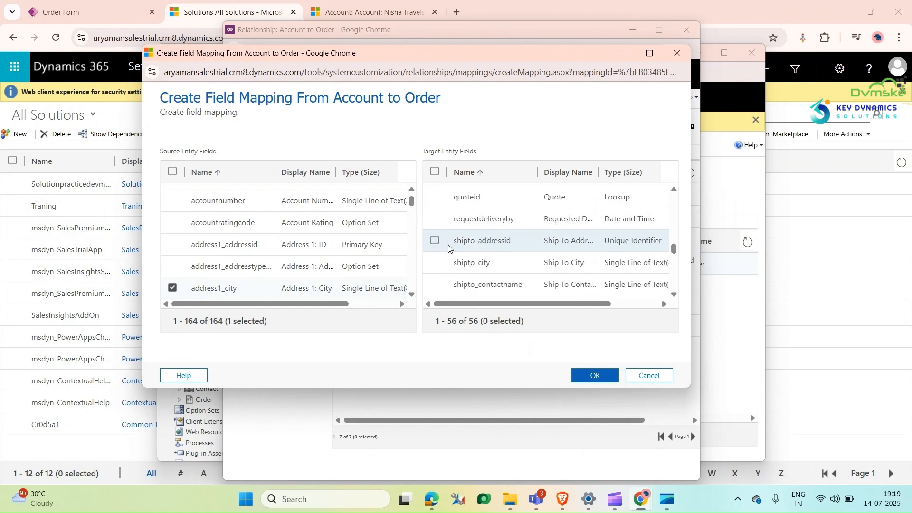
left_click(434, 262)
left_click(594, 374)
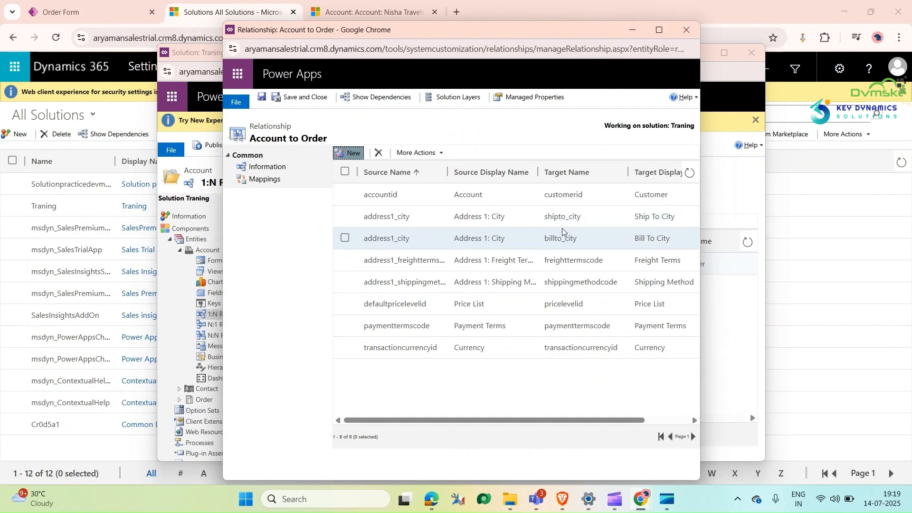
Step: Save and close the Account to Order relationship and publish the Account entity
left_click(307, 98)
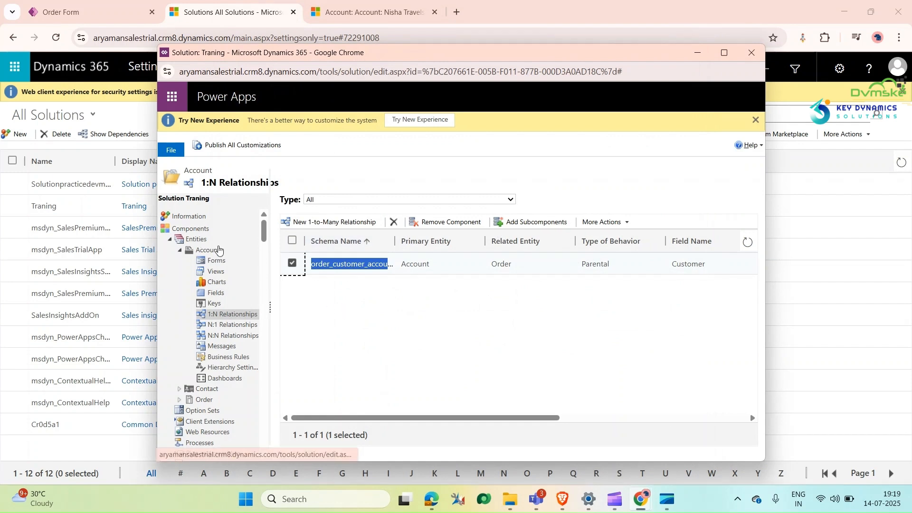
left_click(218, 250)
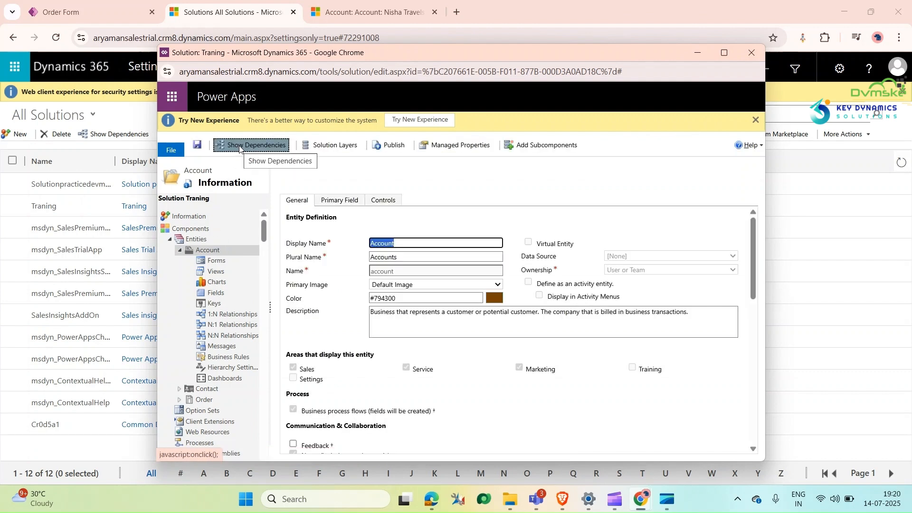
left_click(382, 147)
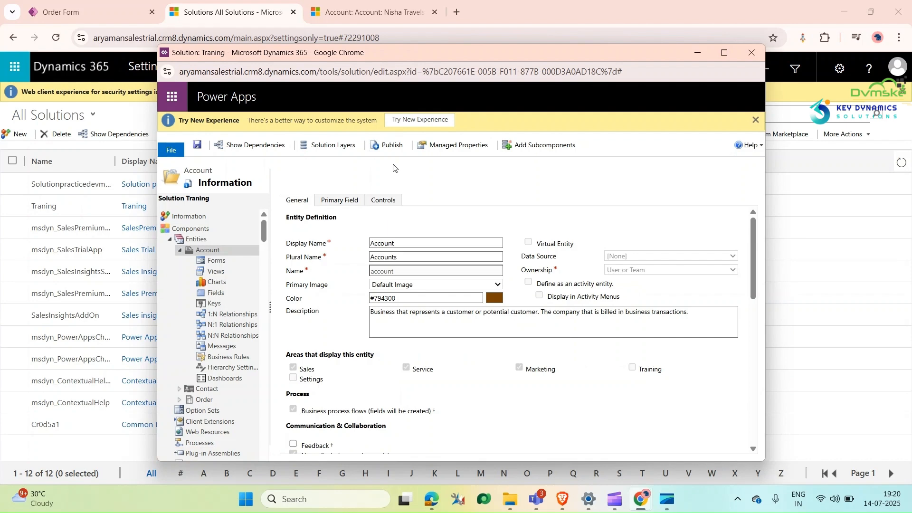
Step: Switch to the Nisha Travels account, discard the open order form and check Bill To City and Ship To City in a new order
left_click(363, 4)
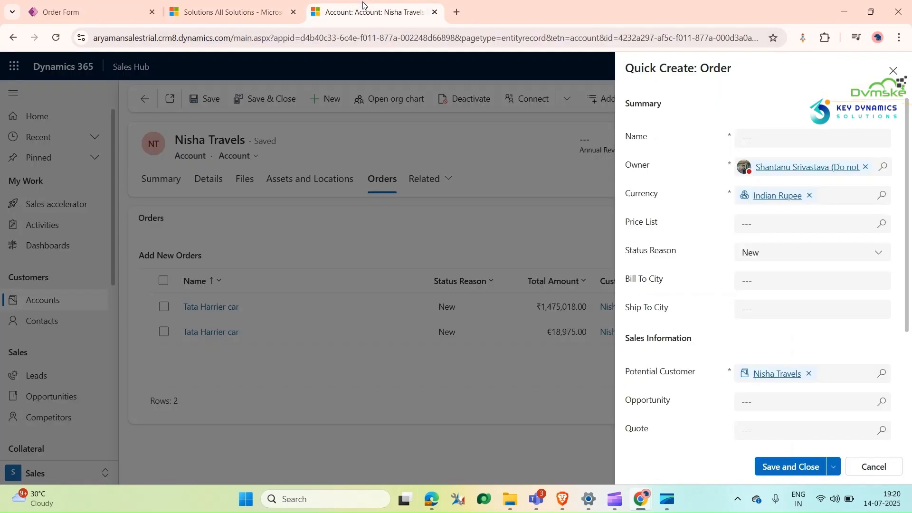
left_click(893, 70)
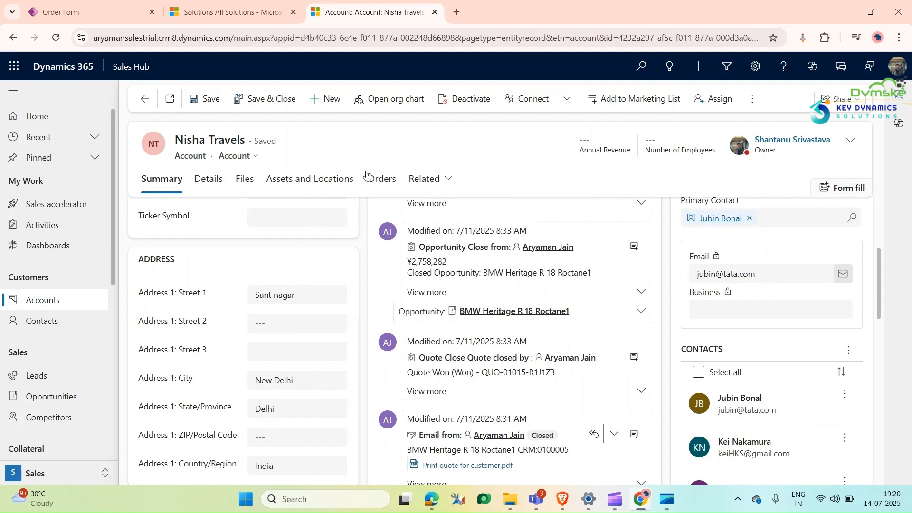
left_click(388, 183)
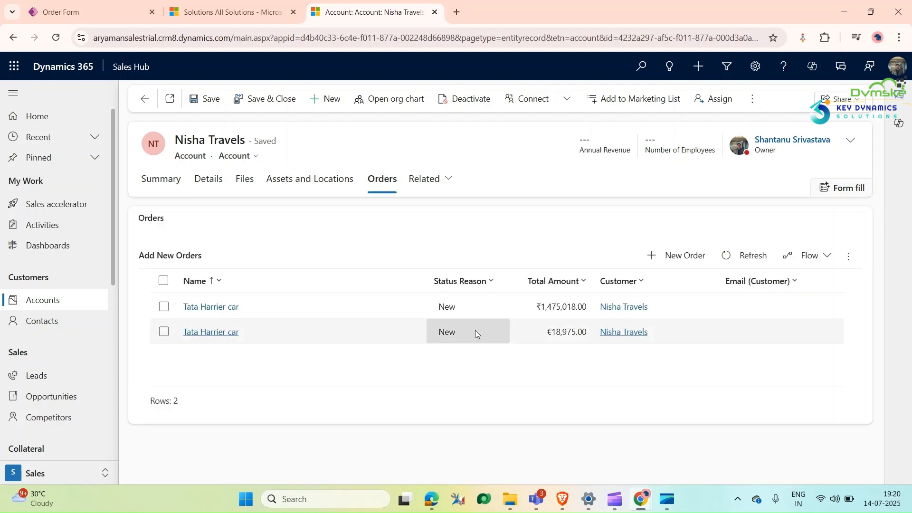
left_click(686, 252)
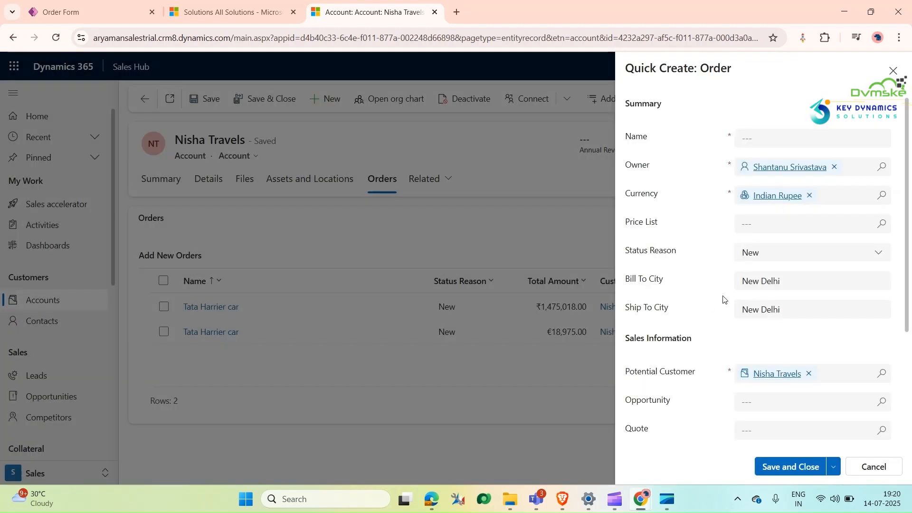
left_click_drag(814, 289, 705, 281)
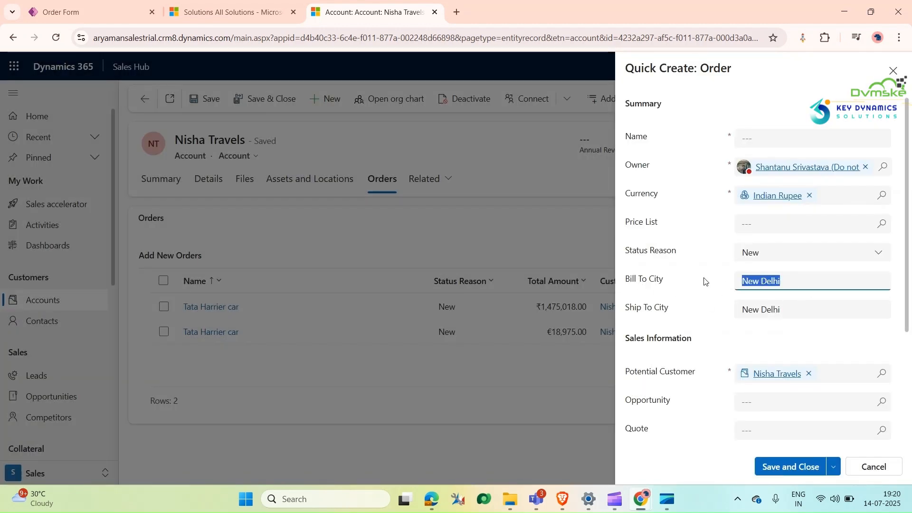
left_click_drag(820, 311, 708, 310)
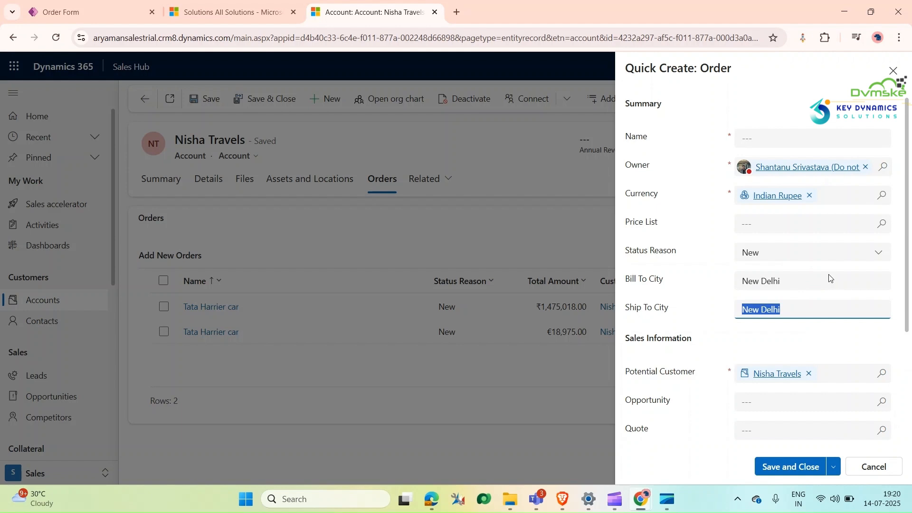